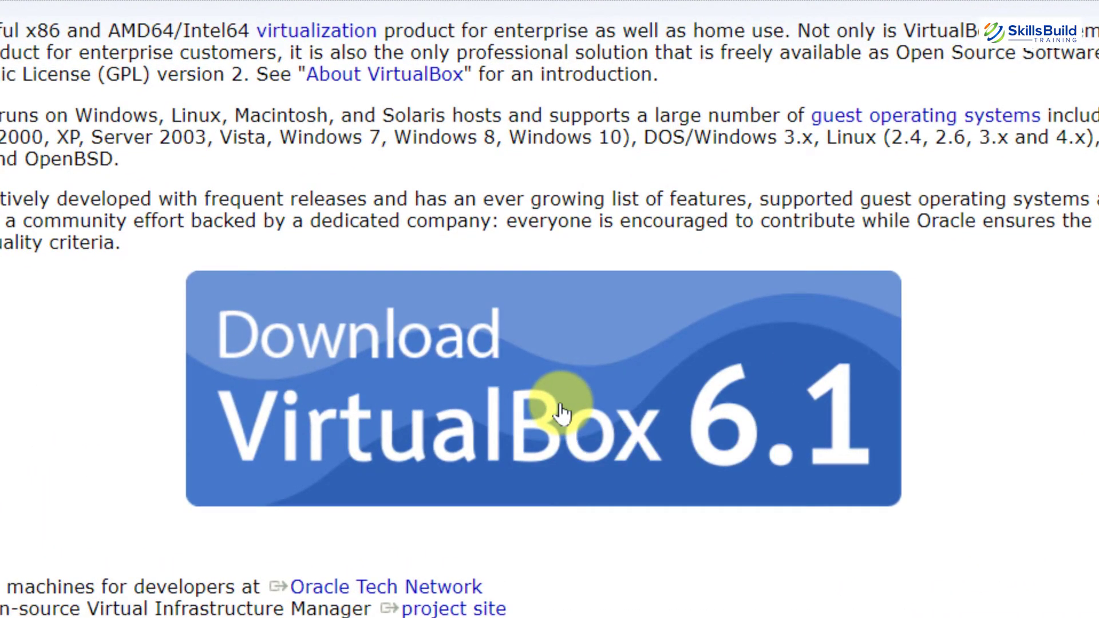
Download the VirtualBox 6.1.26 platform package for Windows hosts and run the downloaded installer
left_click(560, 412)
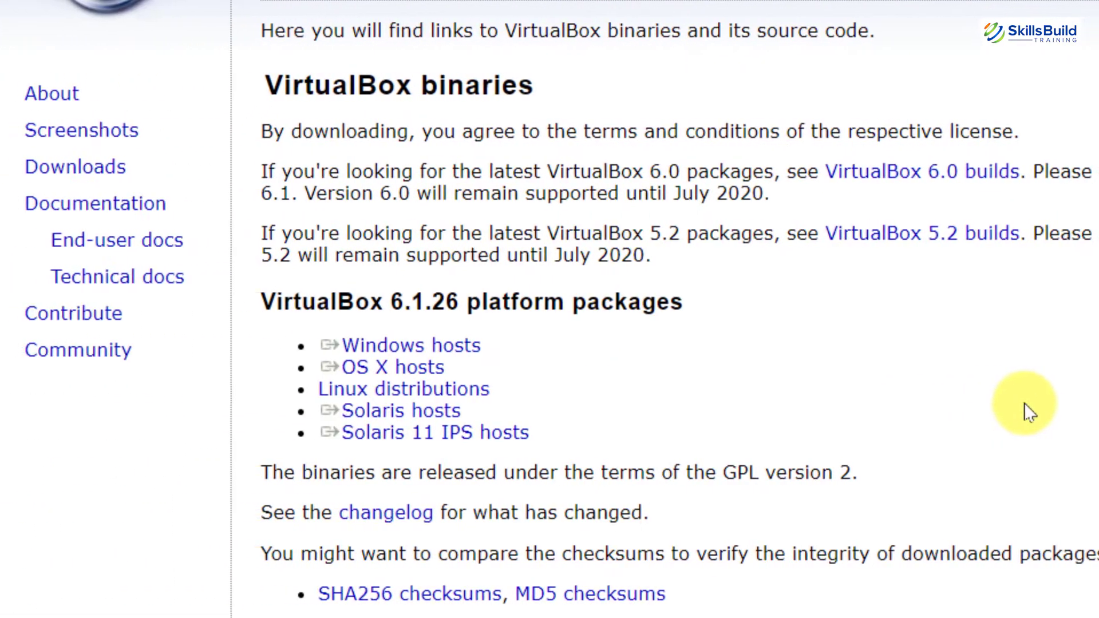
left_click(400, 352)
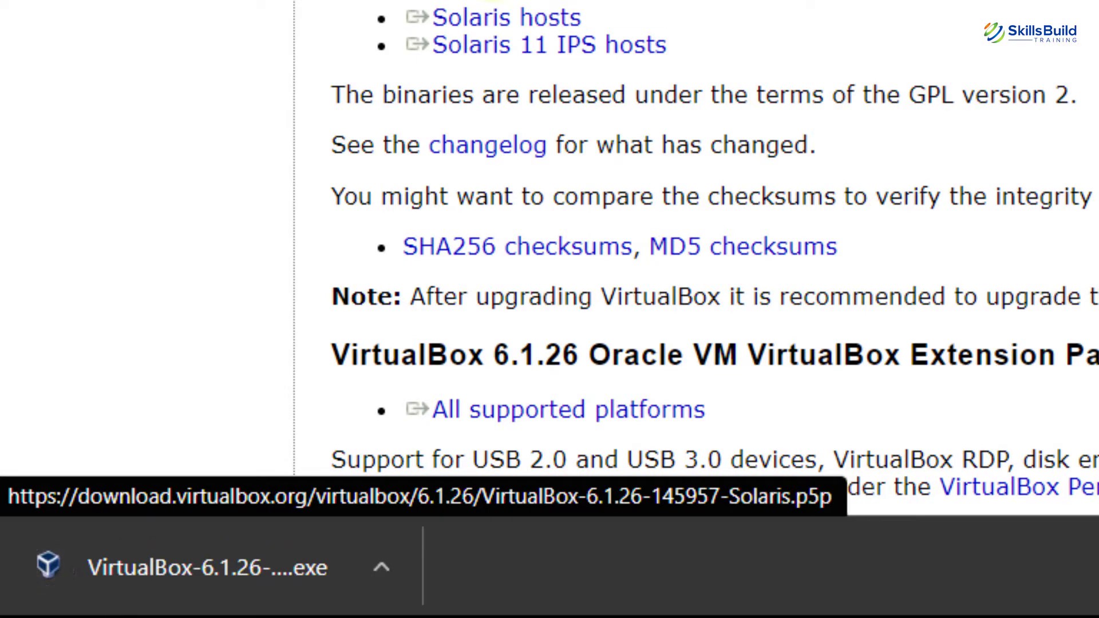
left_click(190, 563)
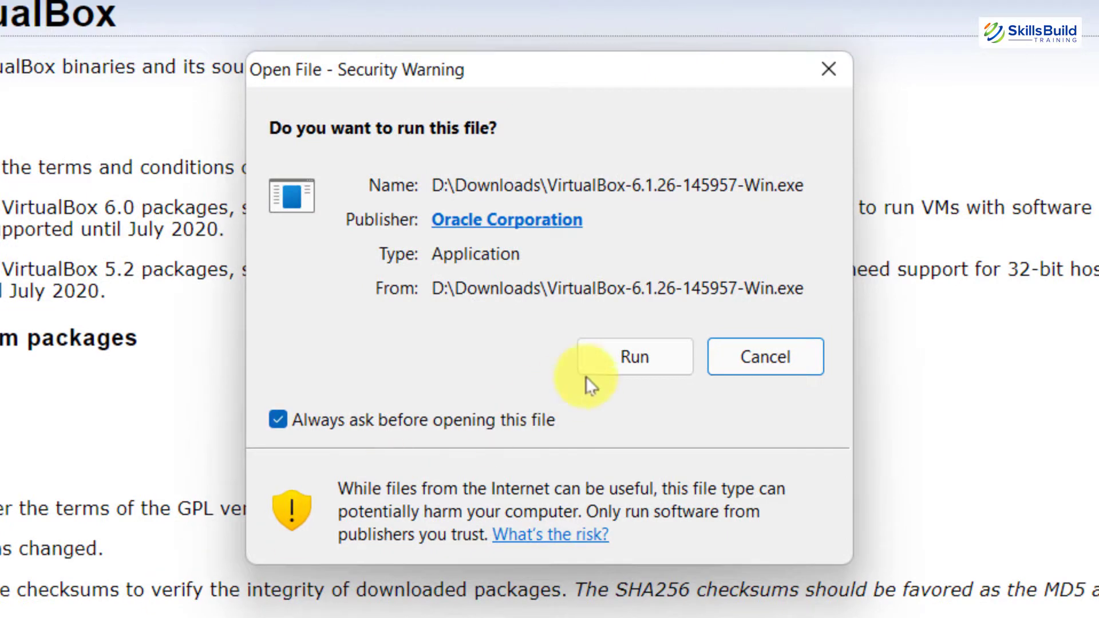
left_click(623, 359)
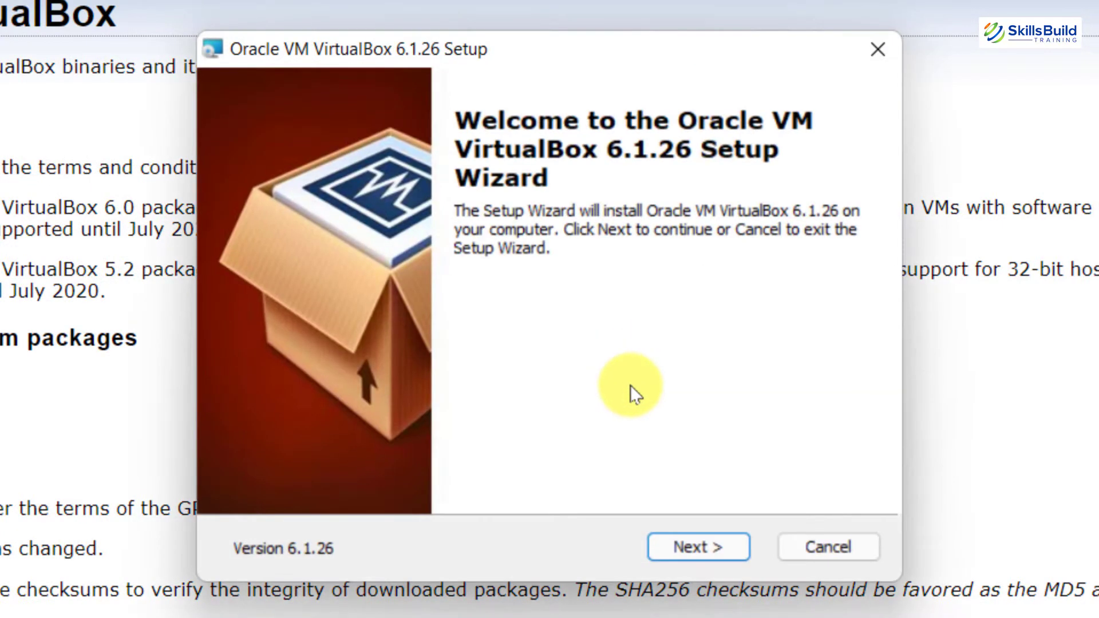
Install VirtualBox with the default features and location, and finish setup with starting it after installation disabled
left_click(675, 537)
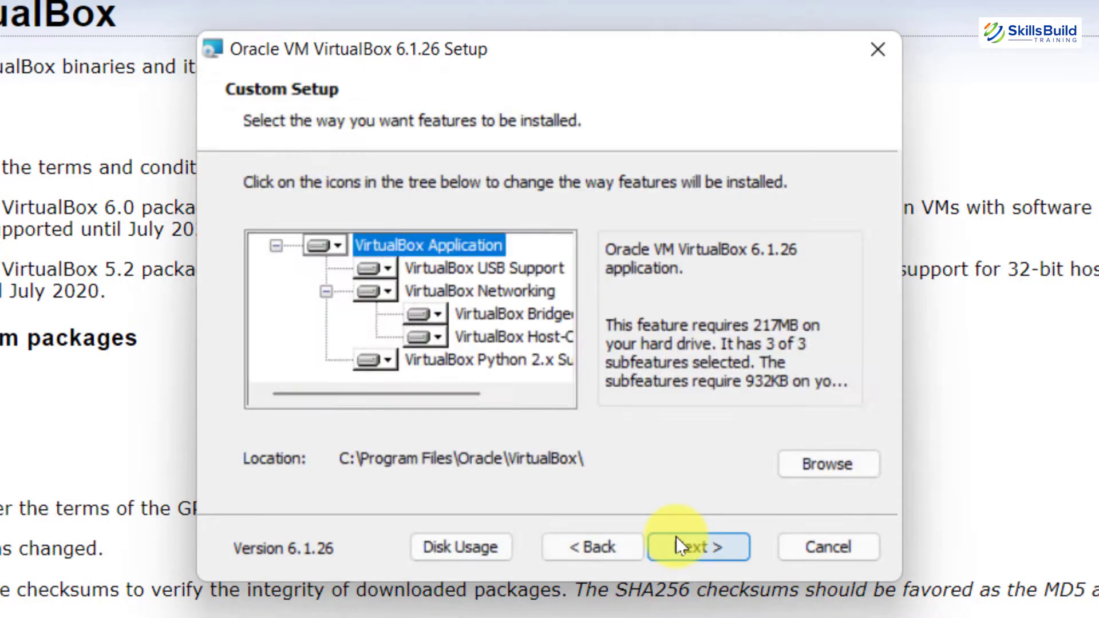
left_click(675, 537)
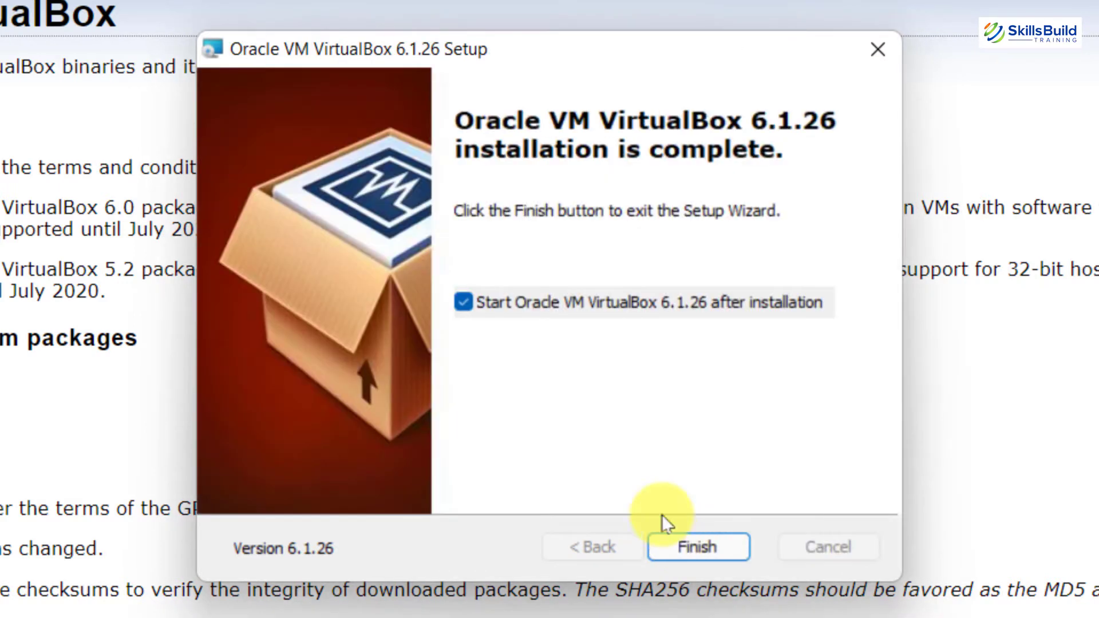
left_click(524, 305)
left_click(698, 547)
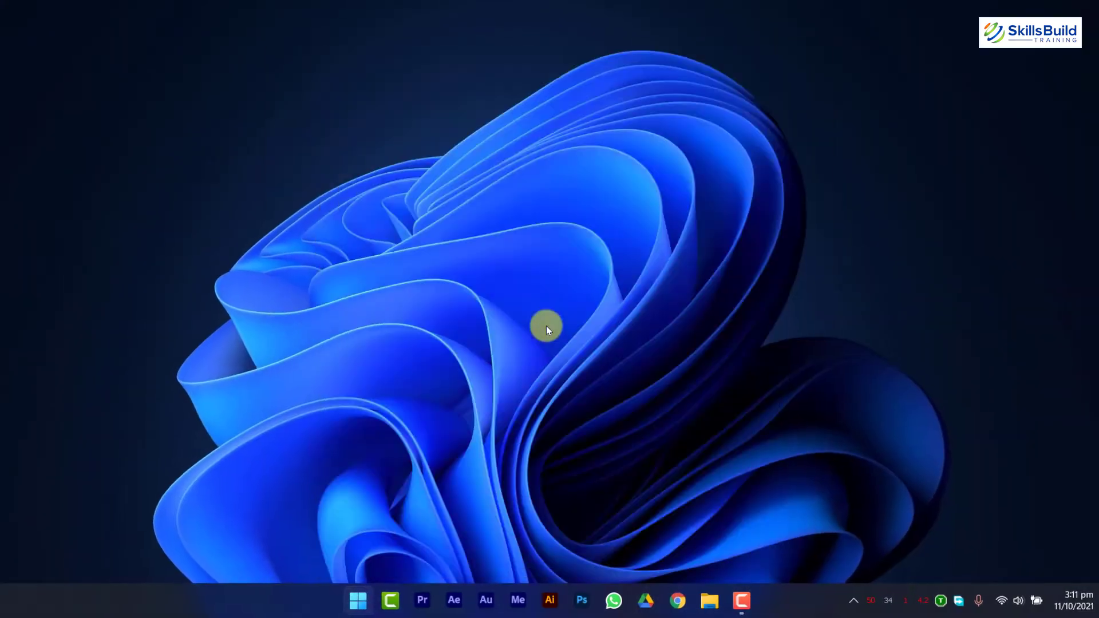
Search Windows for "oracle" and launch Oracle VM VirtualBox
key("super")
type("oracle")
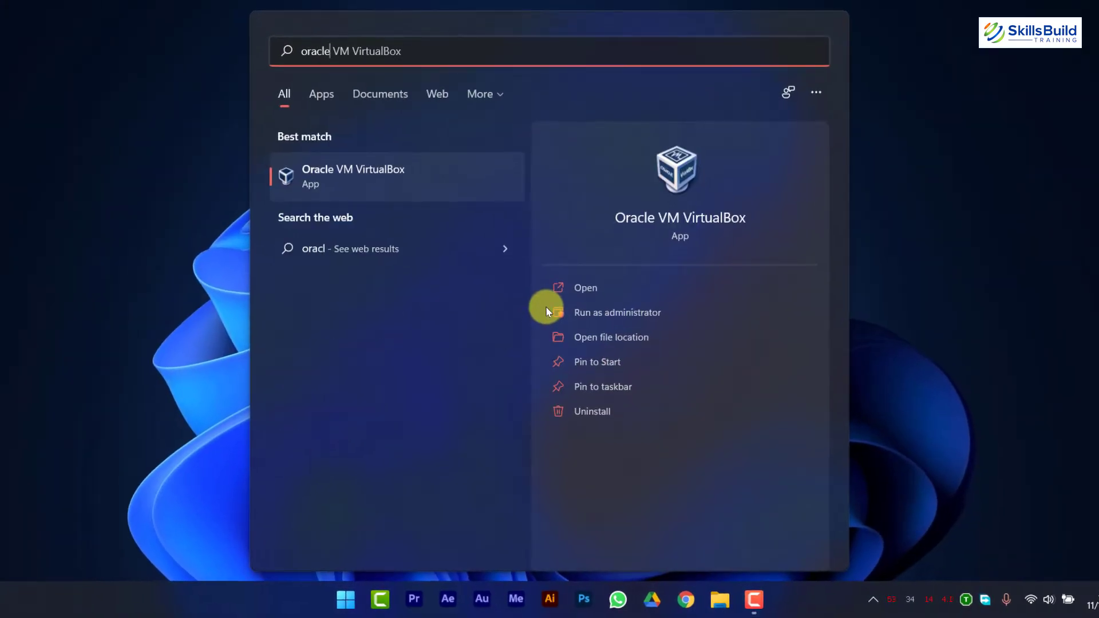
key("Return")
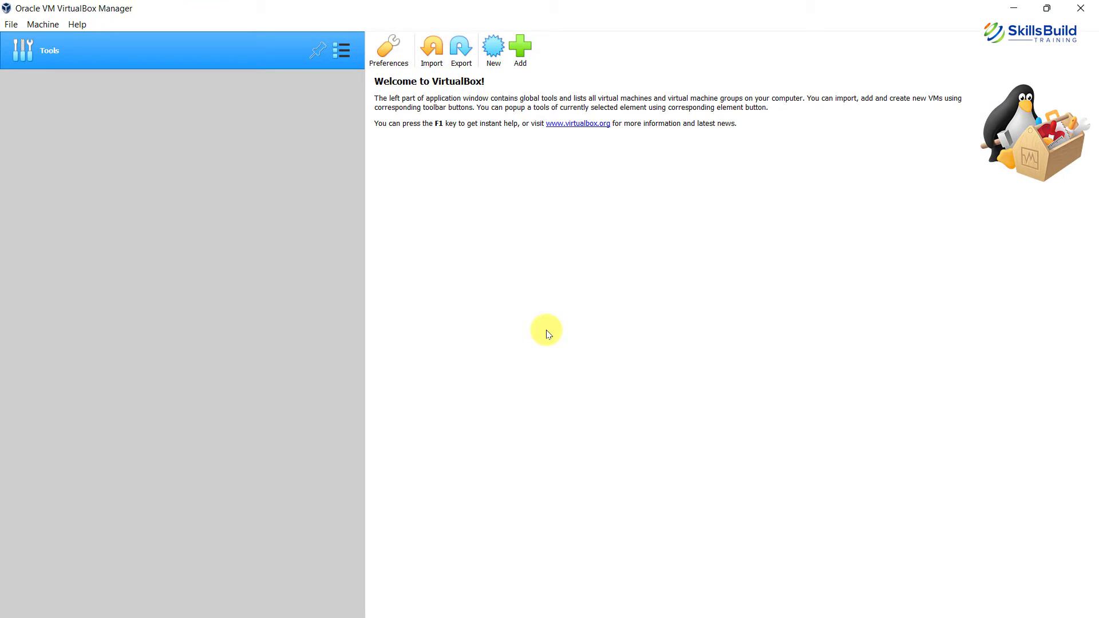
Set up a new virtual machine named Windows 11 with version Windows 10 (64-bit) and 8192 MB of memory
left_click(487, 64)
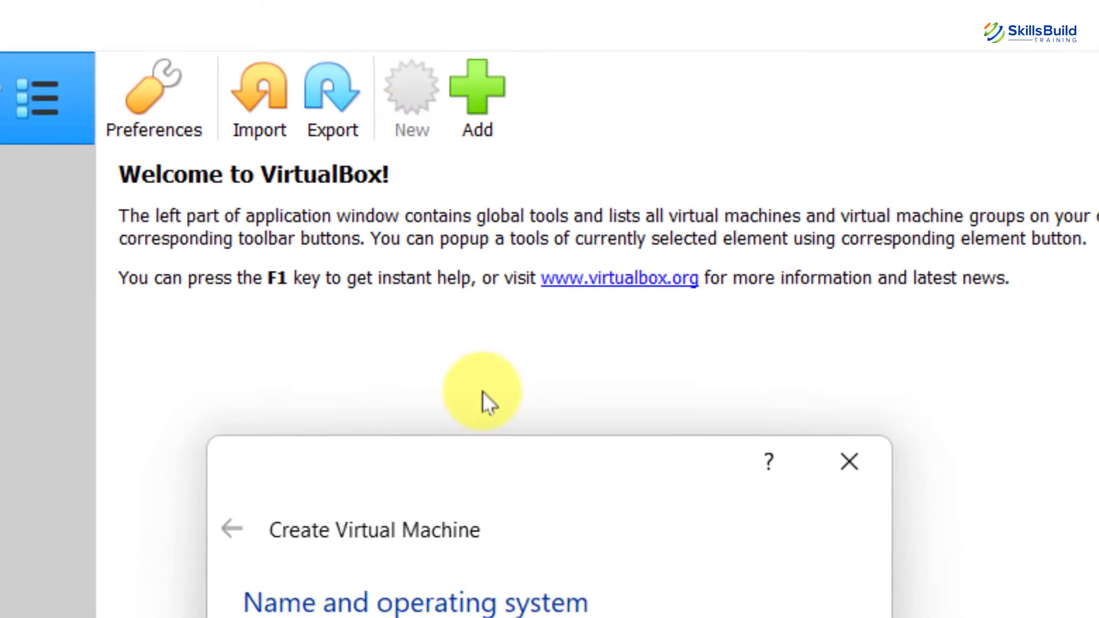
type("Windo")
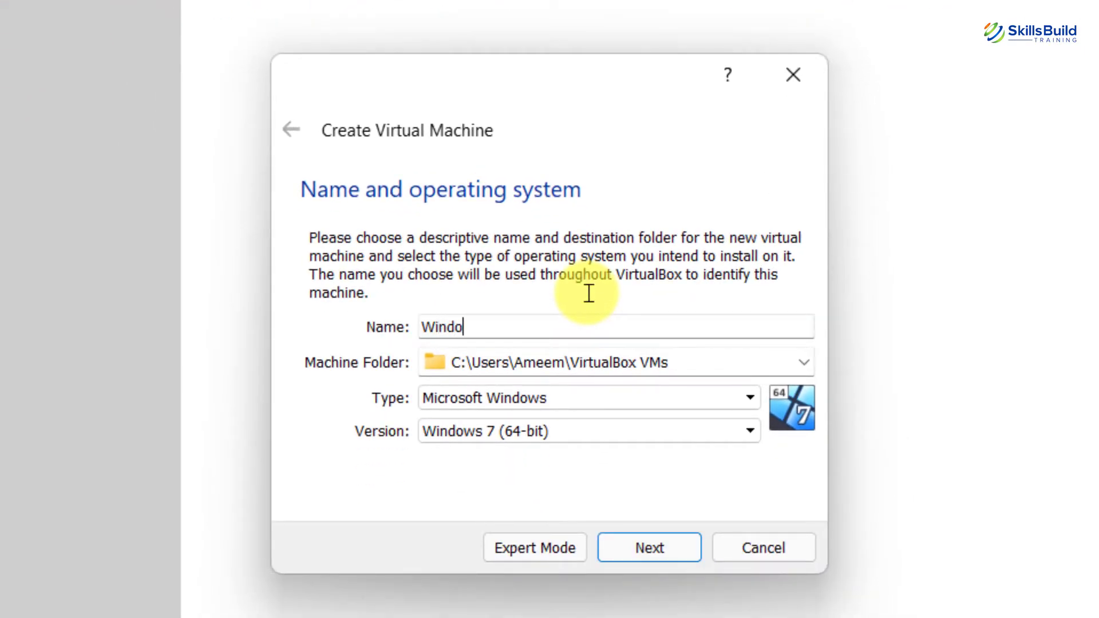
type("ws 11")
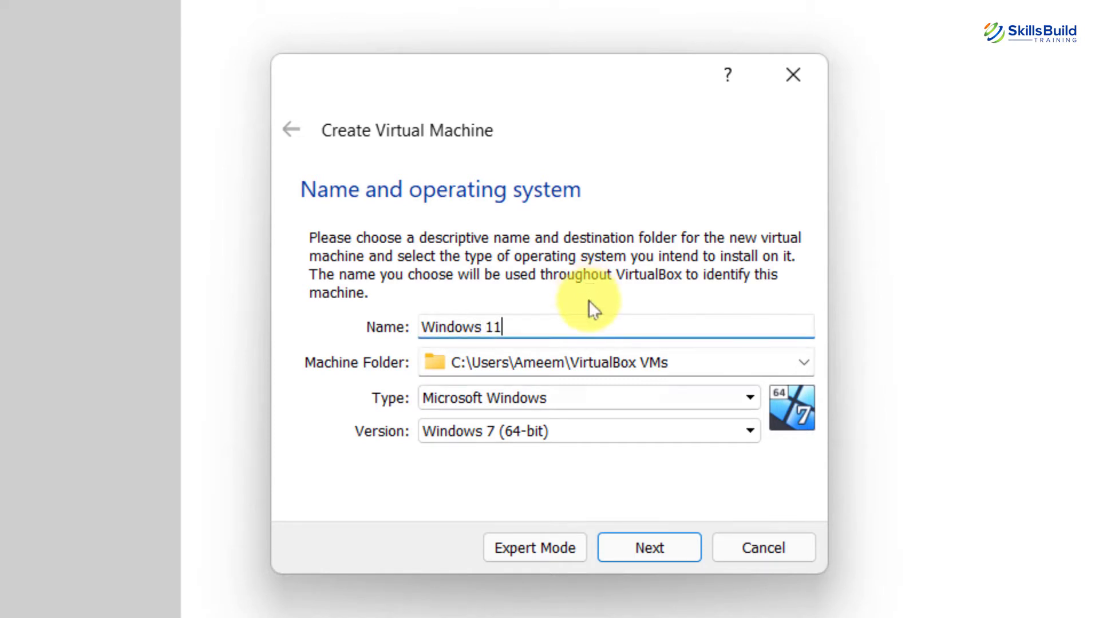
left_click(623, 428)
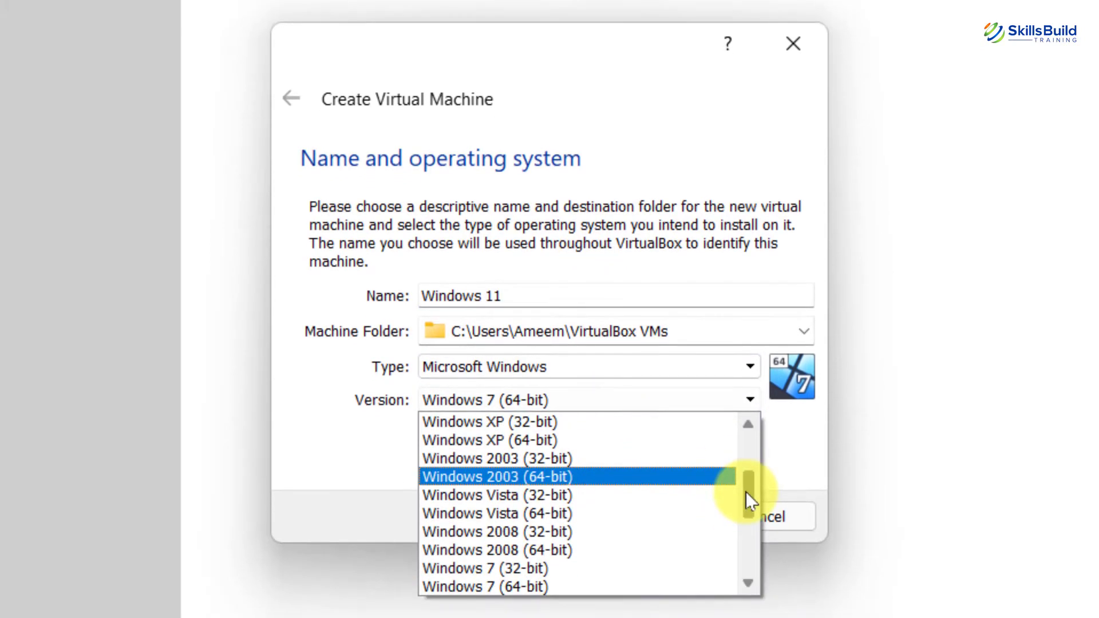
left_click_drag(745, 491, 746, 582)
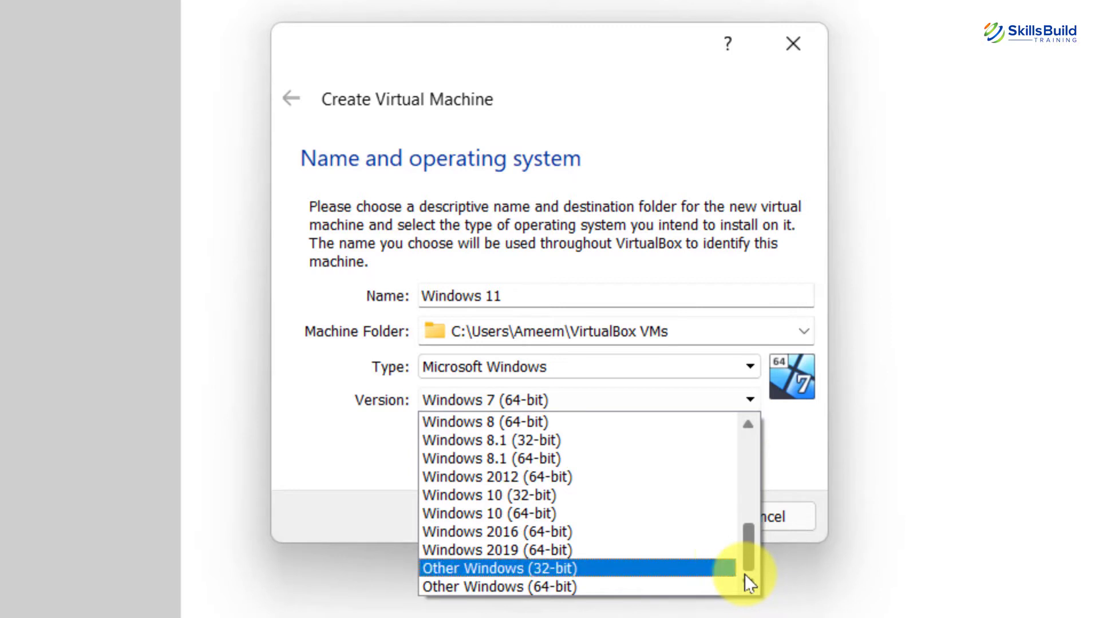
key("Escape")
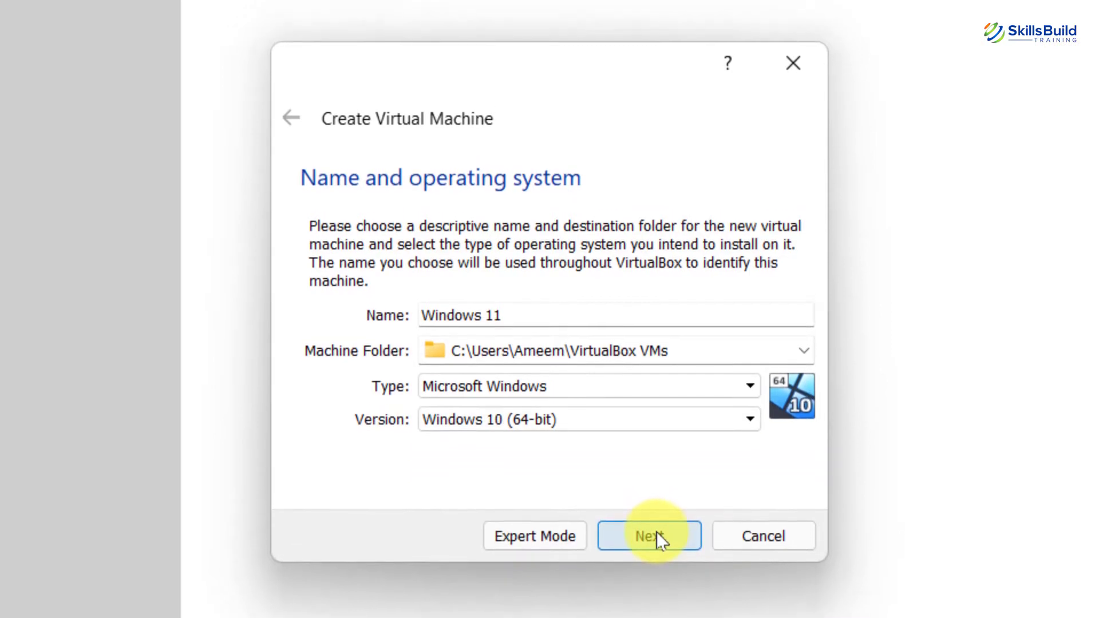
left_click(652, 548)
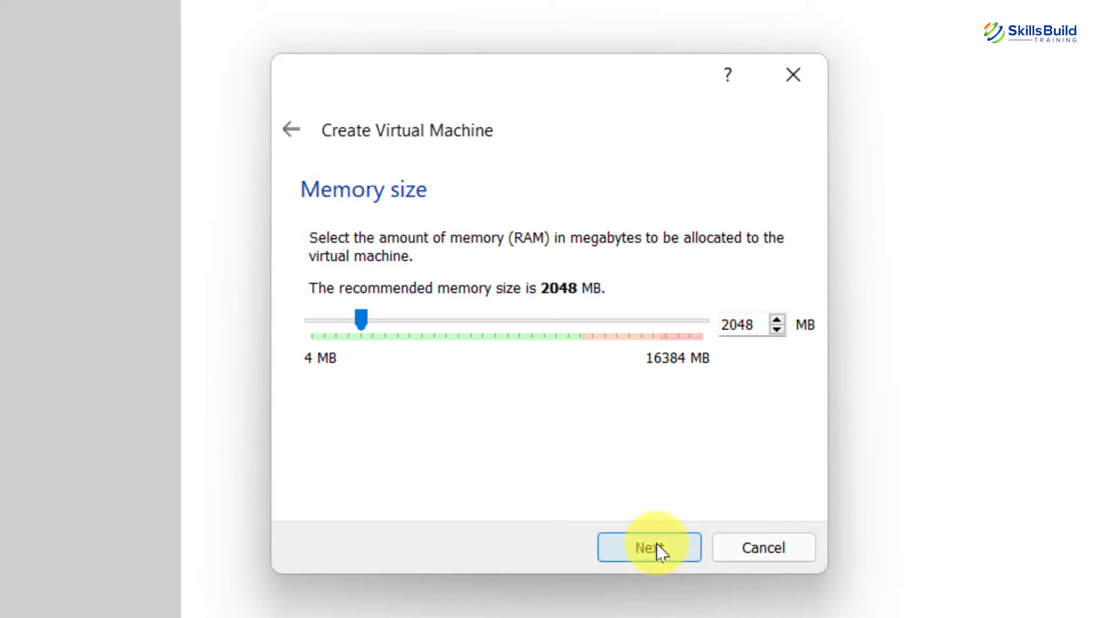
left_click_drag(362, 324, 510, 330)
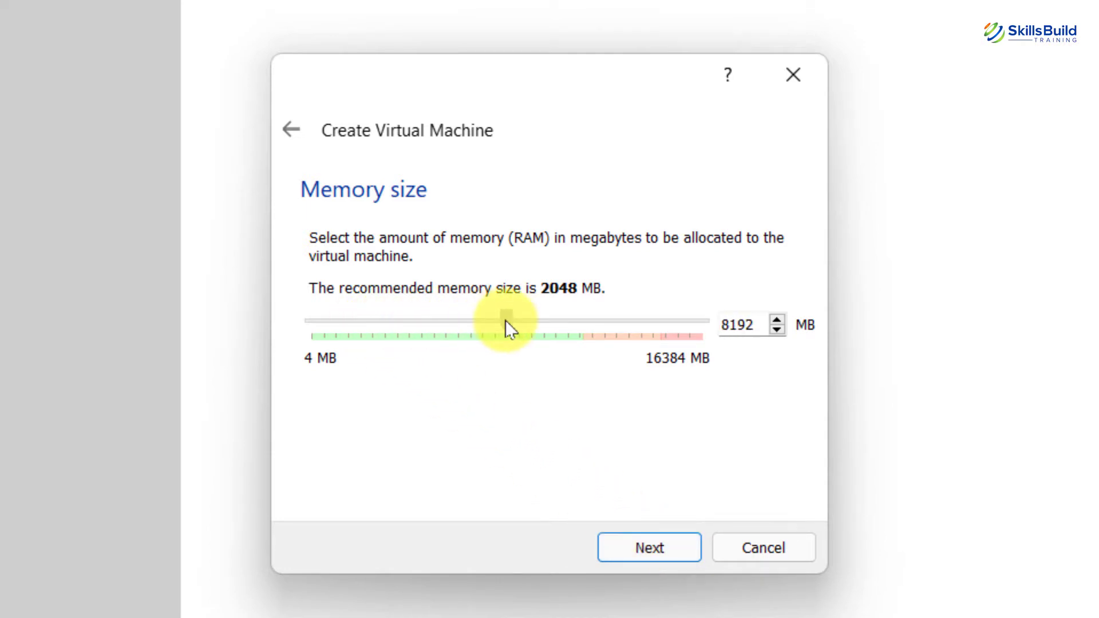
left_click(643, 540)
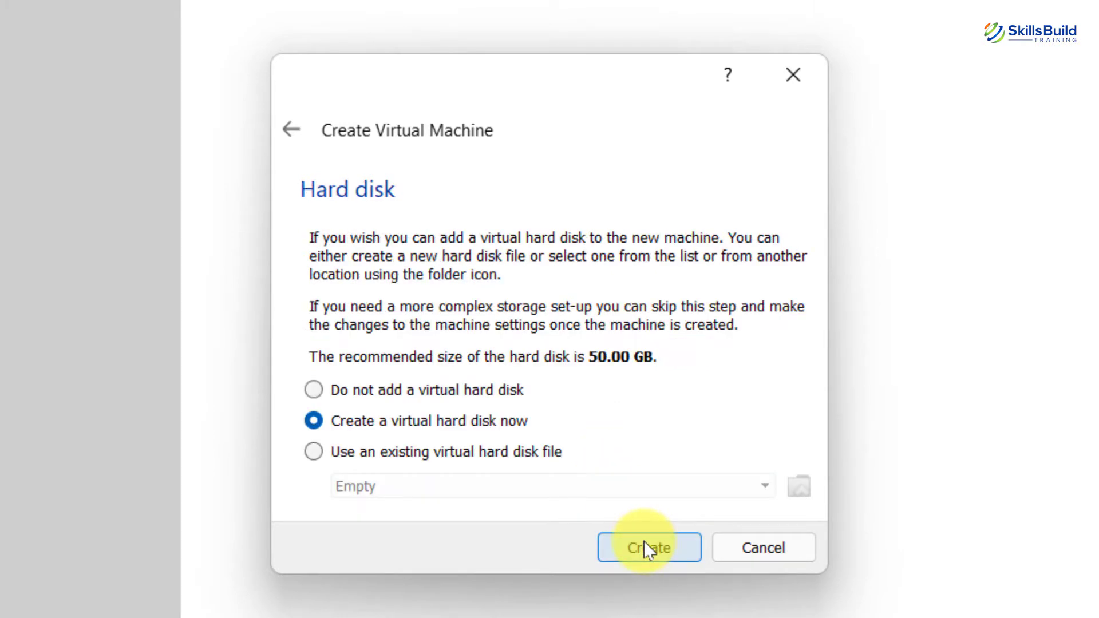
Create a dynamically allocated VDI virtual hard disk of 100 GB for the new machine
left_click(644, 547)
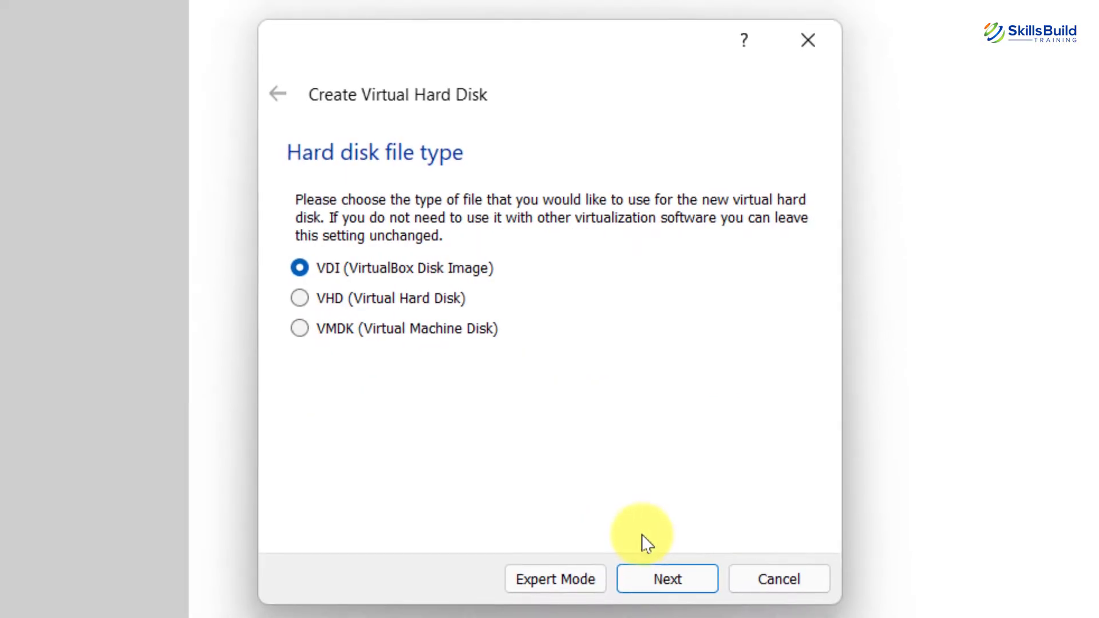
left_click(659, 572)
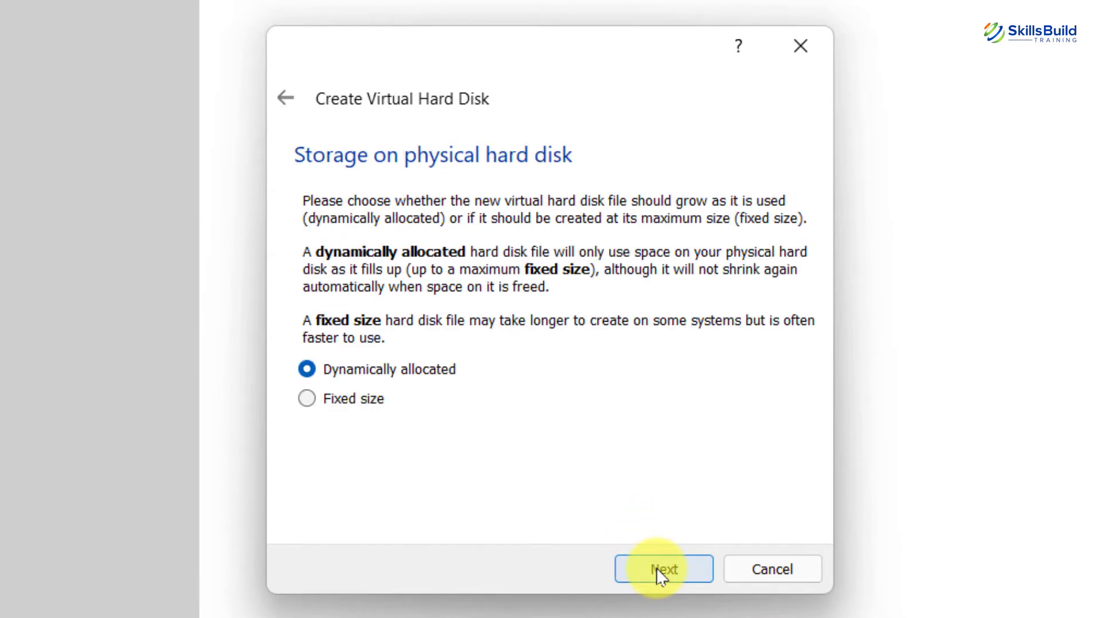
left_click(658, 572)
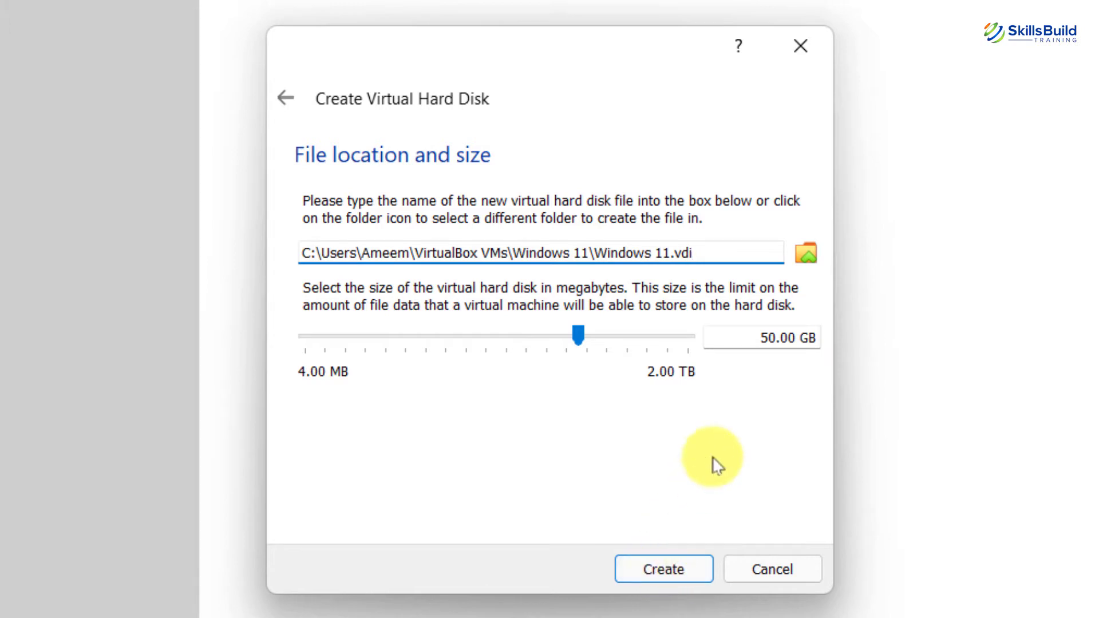
left_click(771, 342)
key("BackSpace")
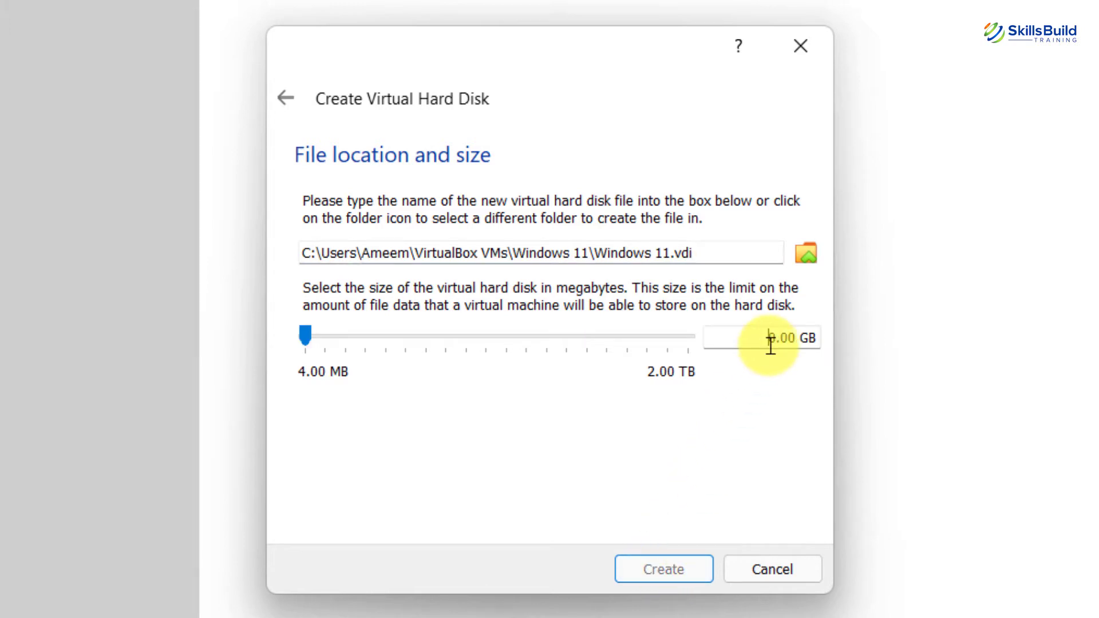
type("100")
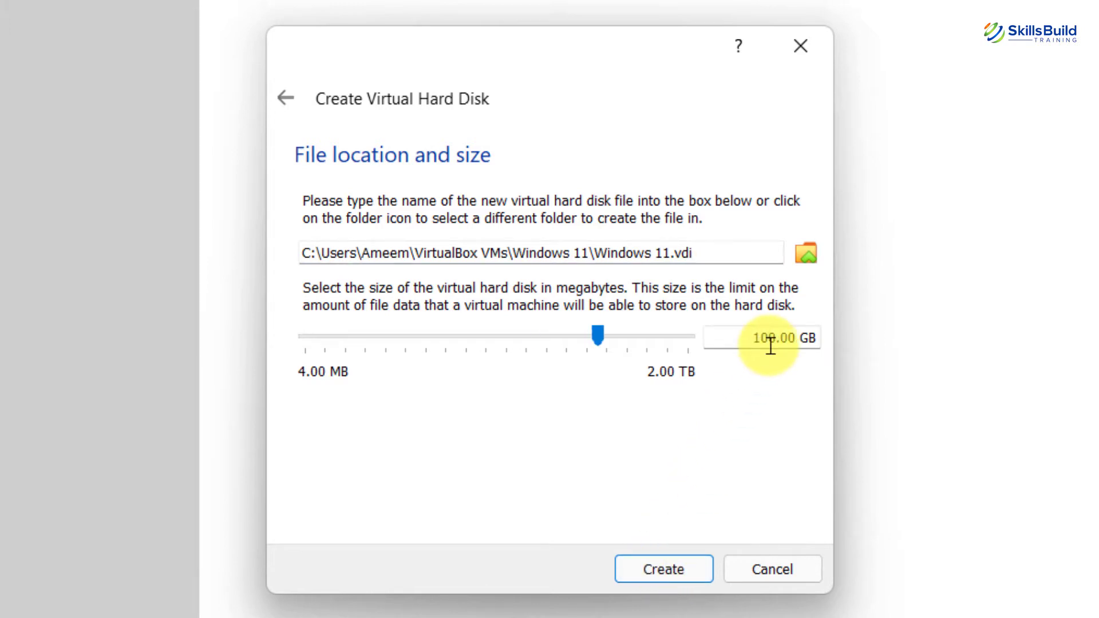
left_click(657, 564)
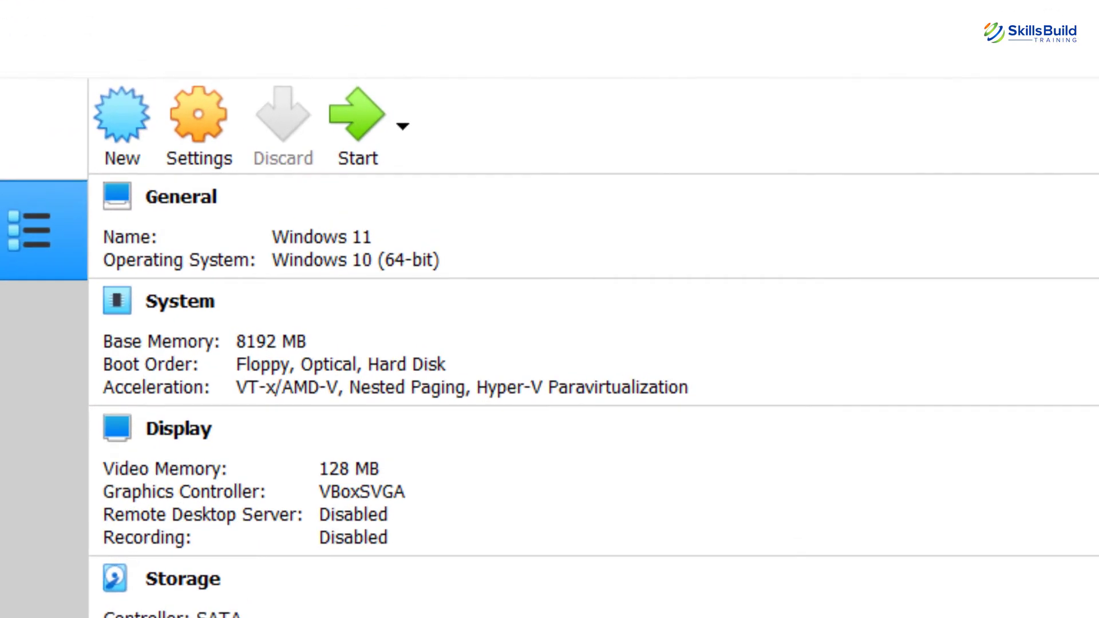
In the machine's system settings, set the boot order to Optical, Hard Disk, Floppy and disable Floppy
left_click(199, 131)
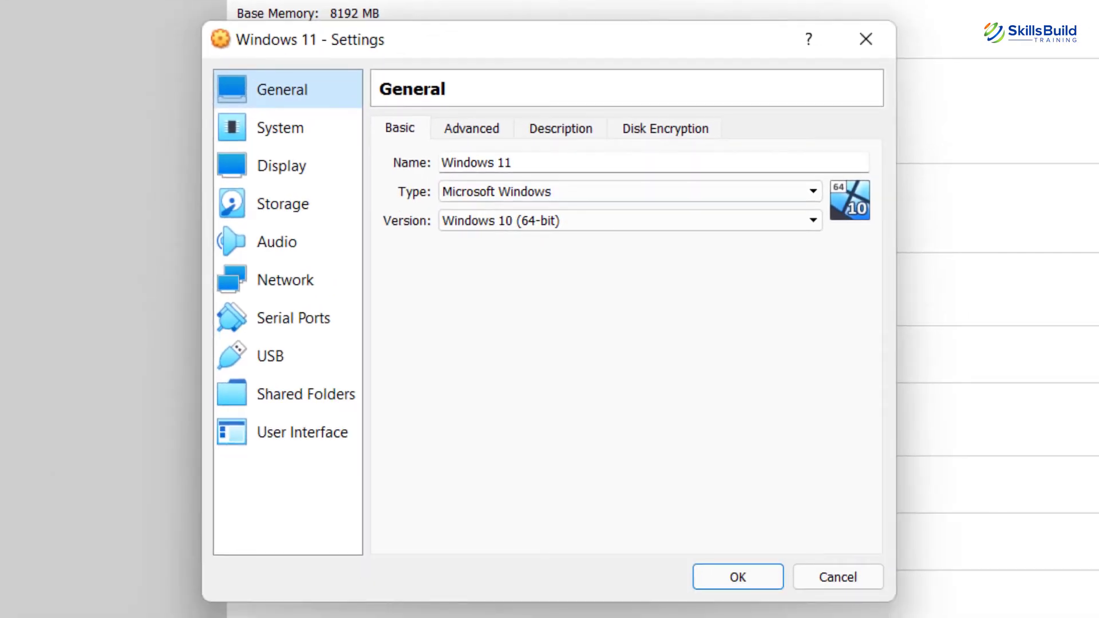
left_click(278, 132)
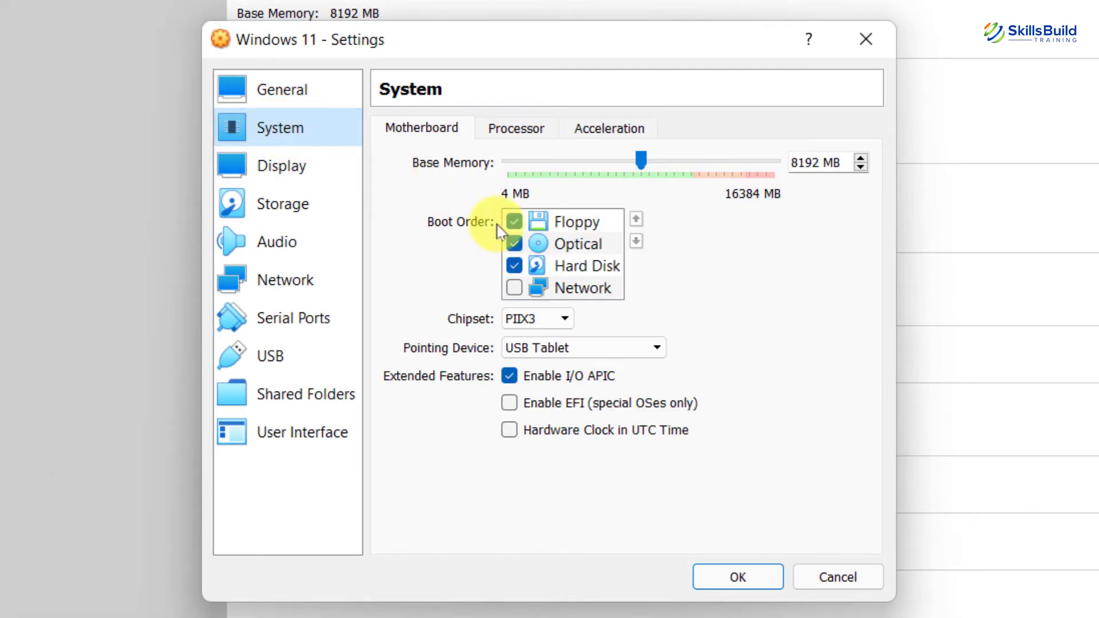
left_click(582, 266)
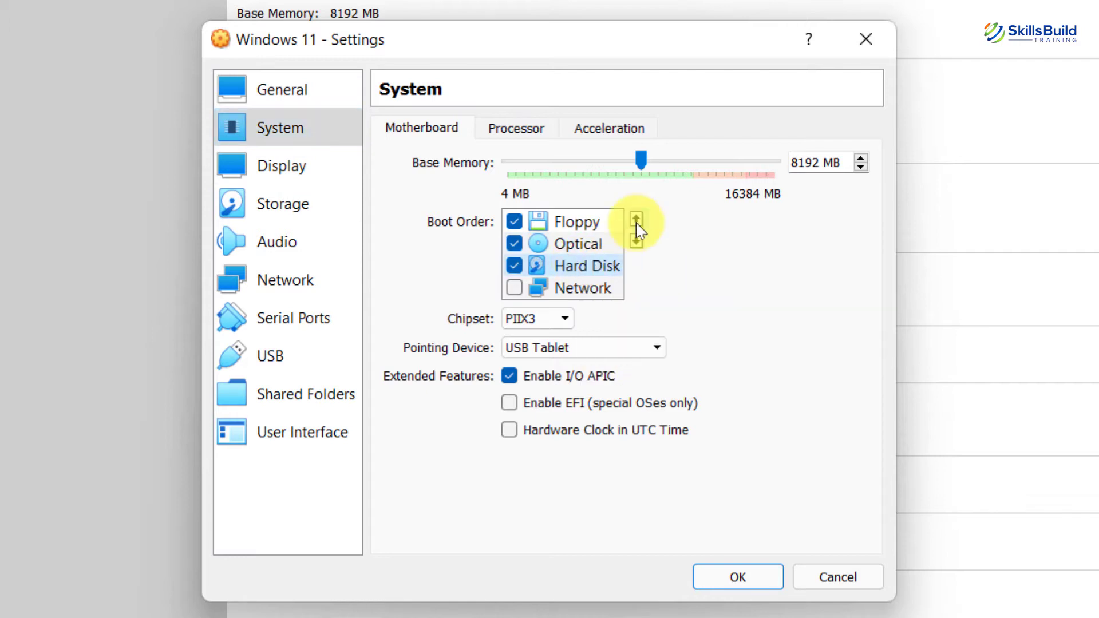
left_click(636, 219)
left_click(578, 266)
left_click(636, 219)
left_click(636, 221)
left_click(575, 244)
left_click(636, 241)
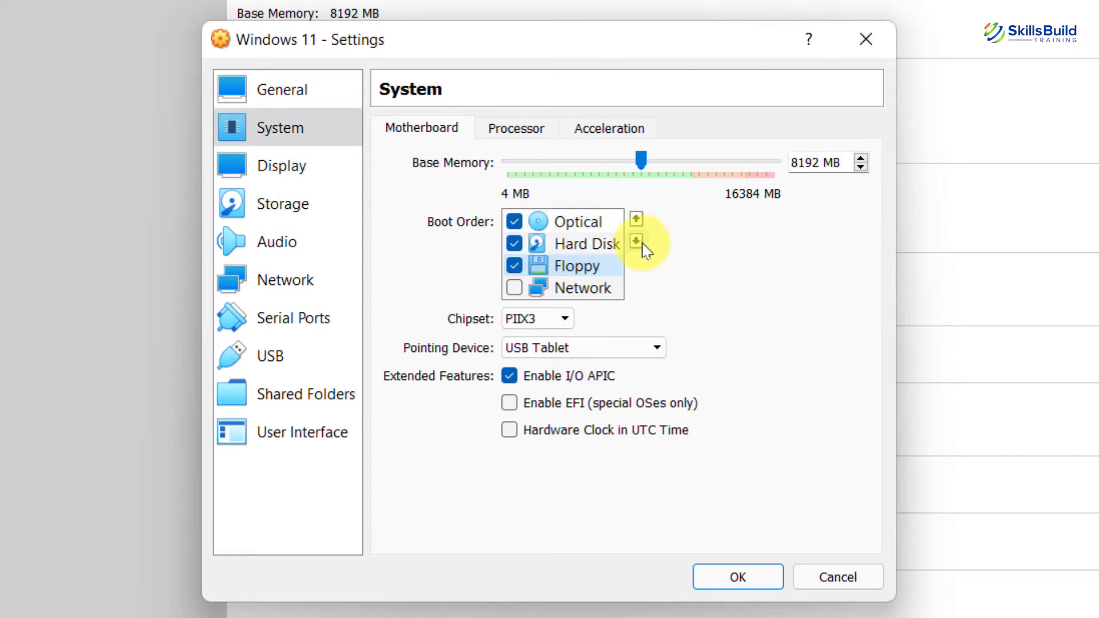
left_click(514, 265)
Allocate 2 processors to the virtual machine and set its video memory to 128 MB
left_click(517, 129)
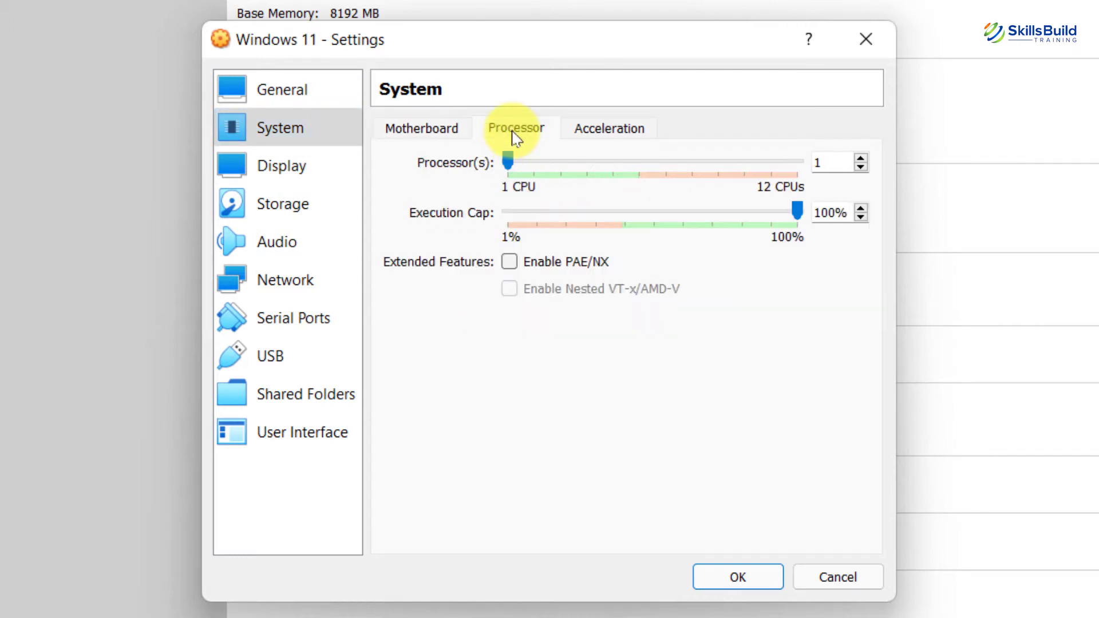
left_click(861, 160)
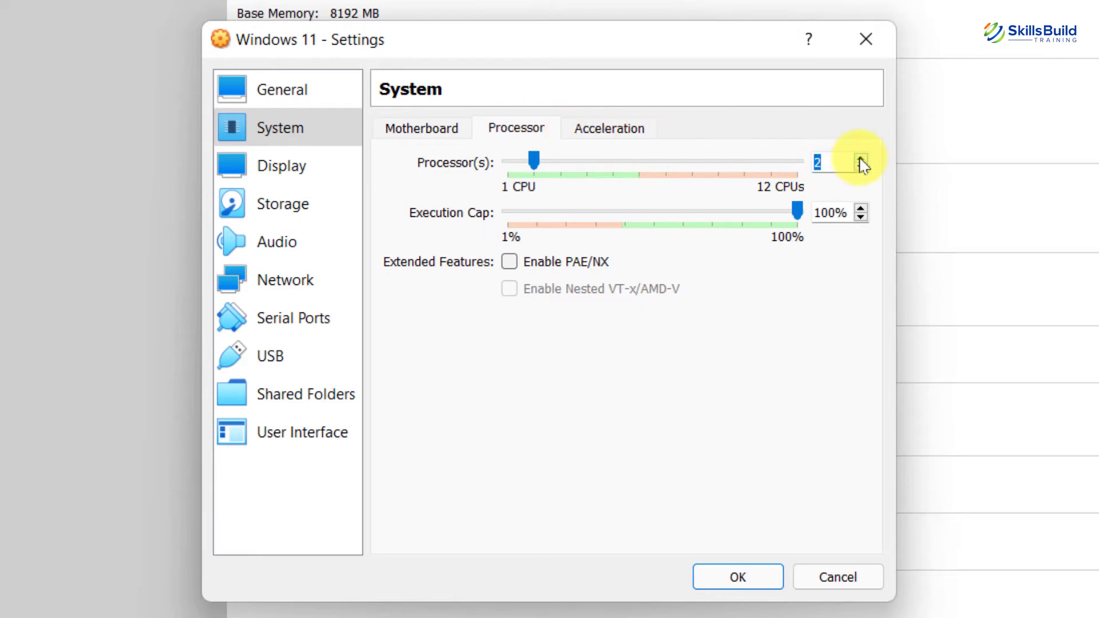
left_click(274, 179)
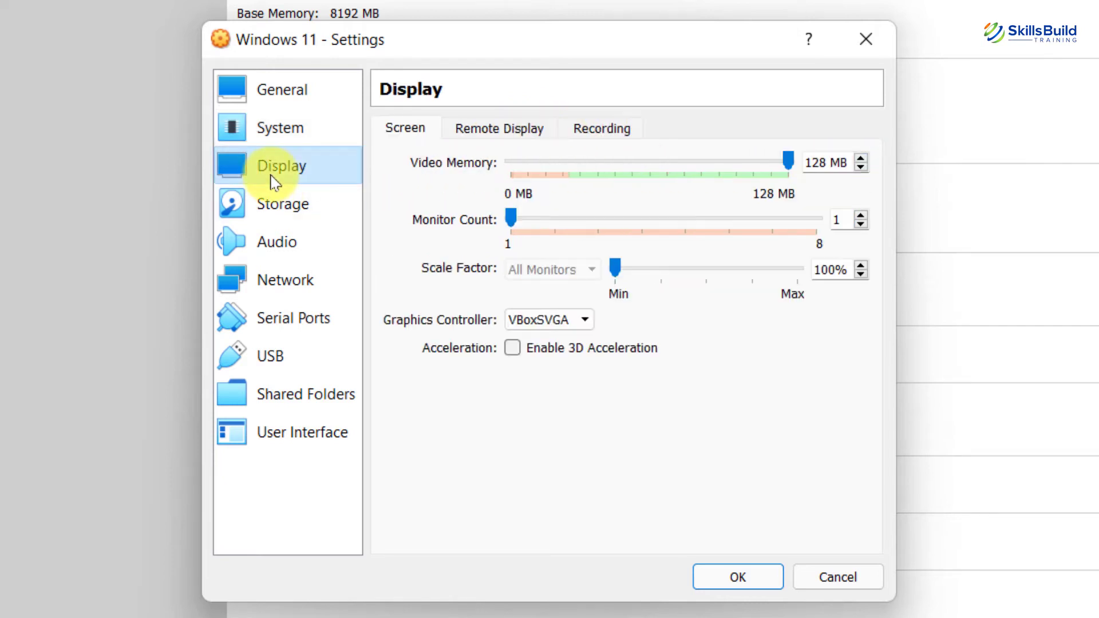
left_click(790, 162)
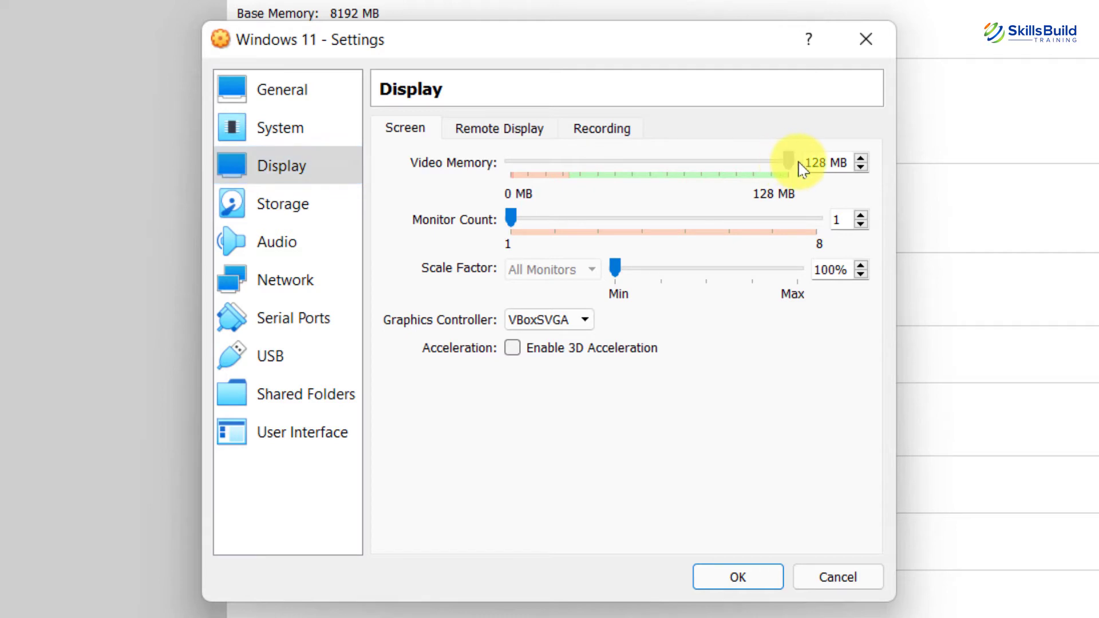
Load the Win11_English_x64 disc image from the Windows 11 VirtualBox folder into the machine's empty optical drive
left_click(275, 220)
left_click(450, 216)
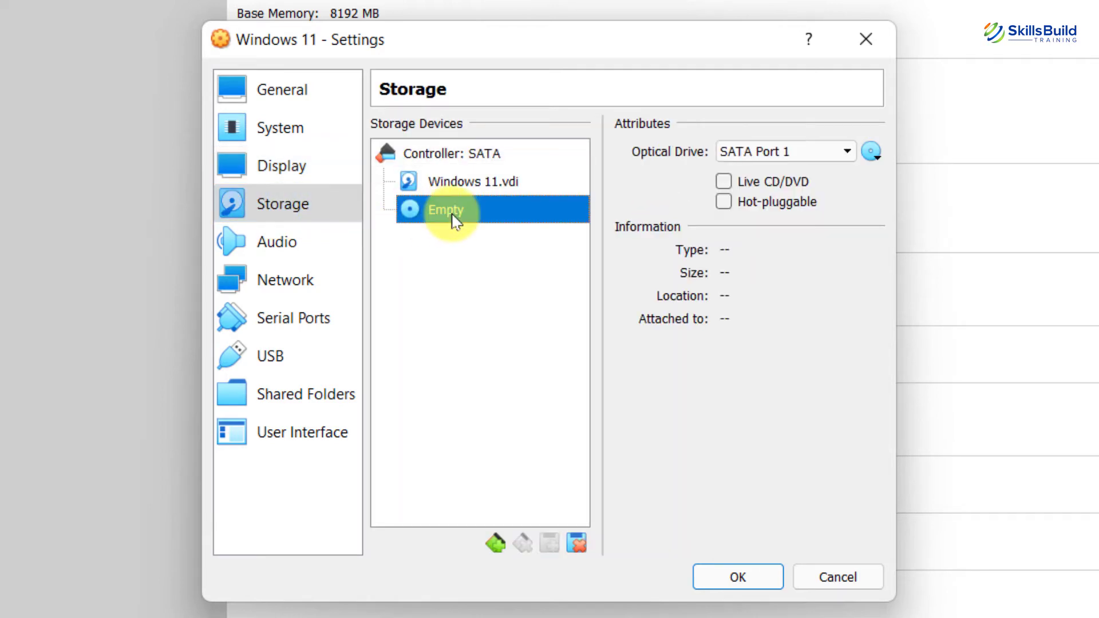
left_click(870, 152)
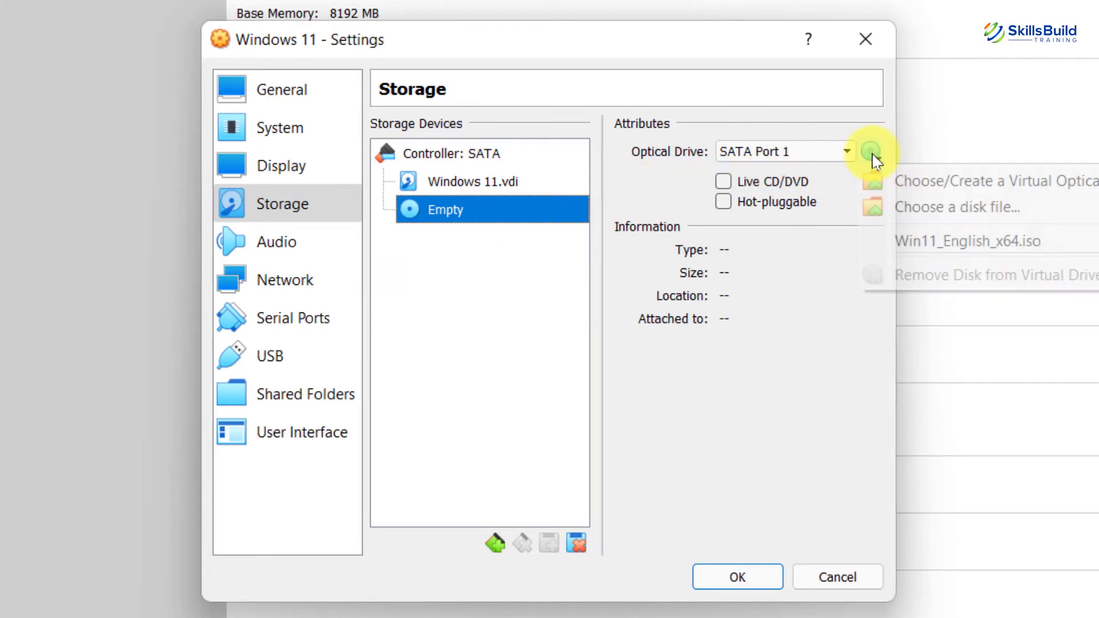
left_click(726, 207)
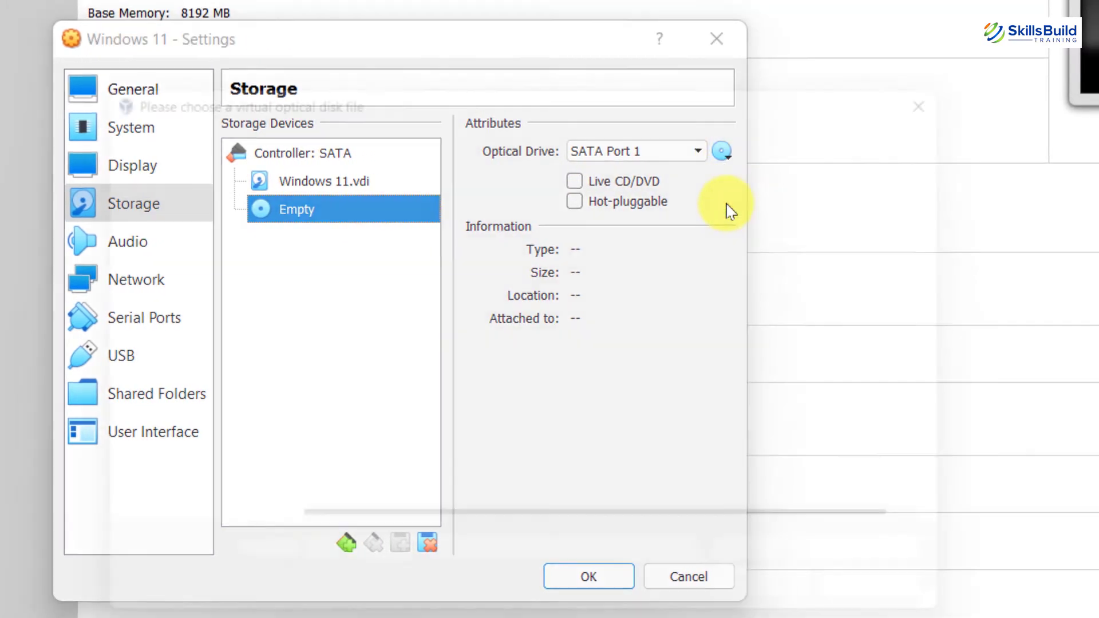
left_click(385, 224)
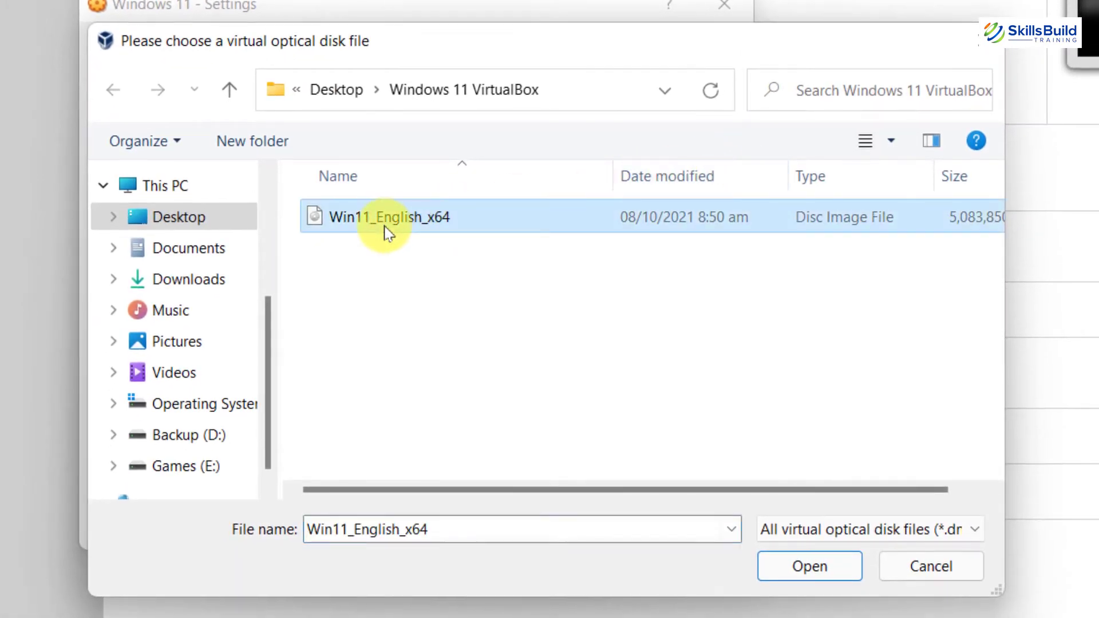
left_click(807, 566)
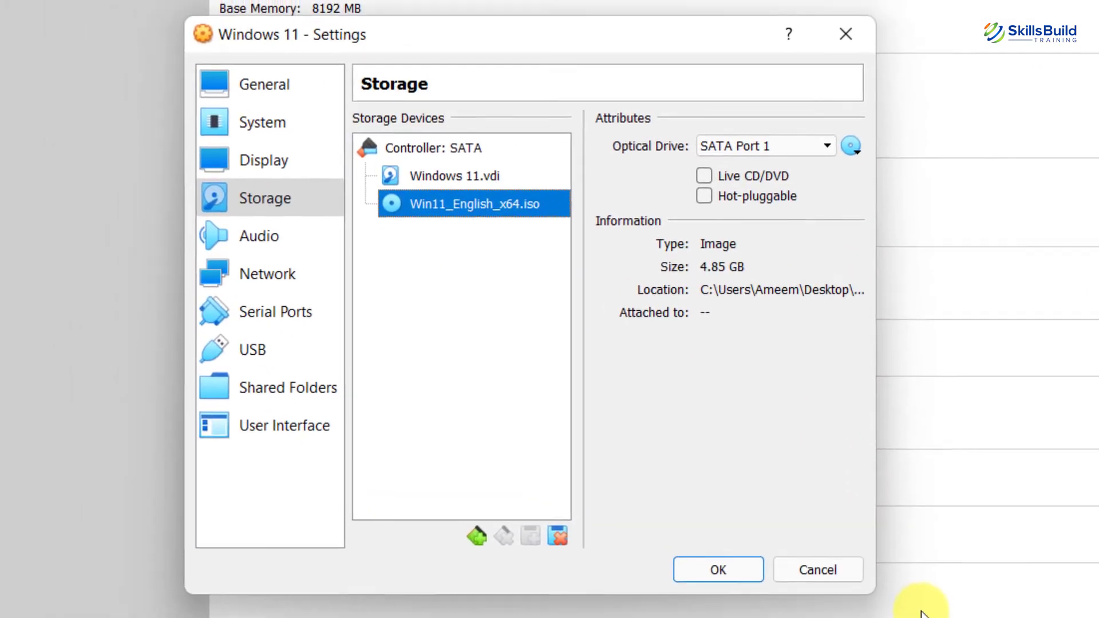
Attach network Adapter 1 to Bridged Adapter, review the serial port, USB, shared folder and interface settings, and save the configuration
left_click(277, 286)
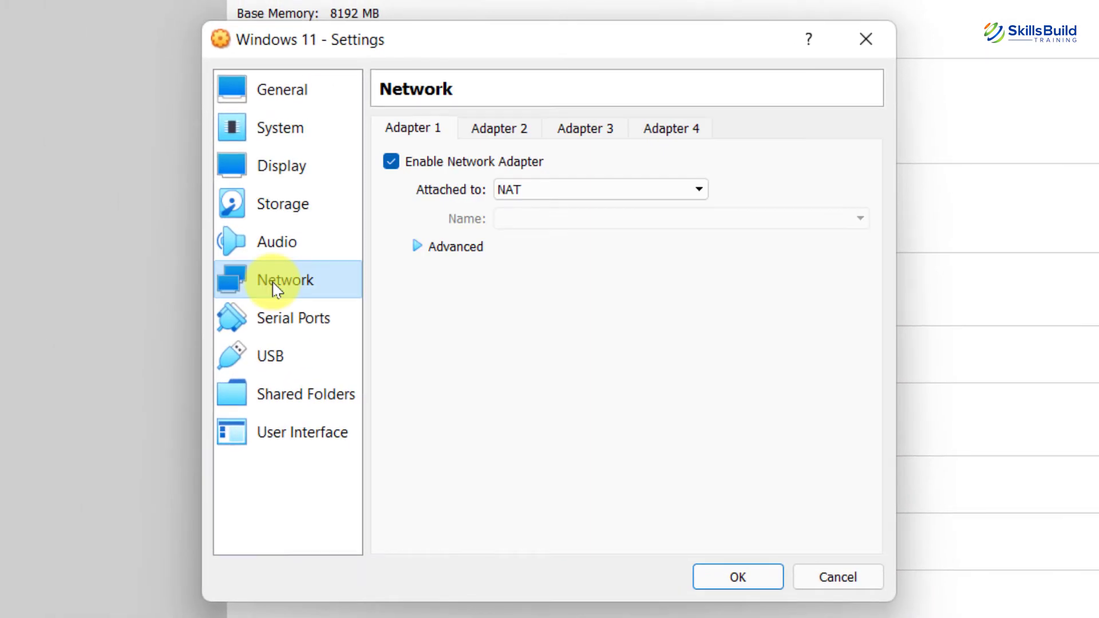
left_click(535, 193)
left_click(541, 224)
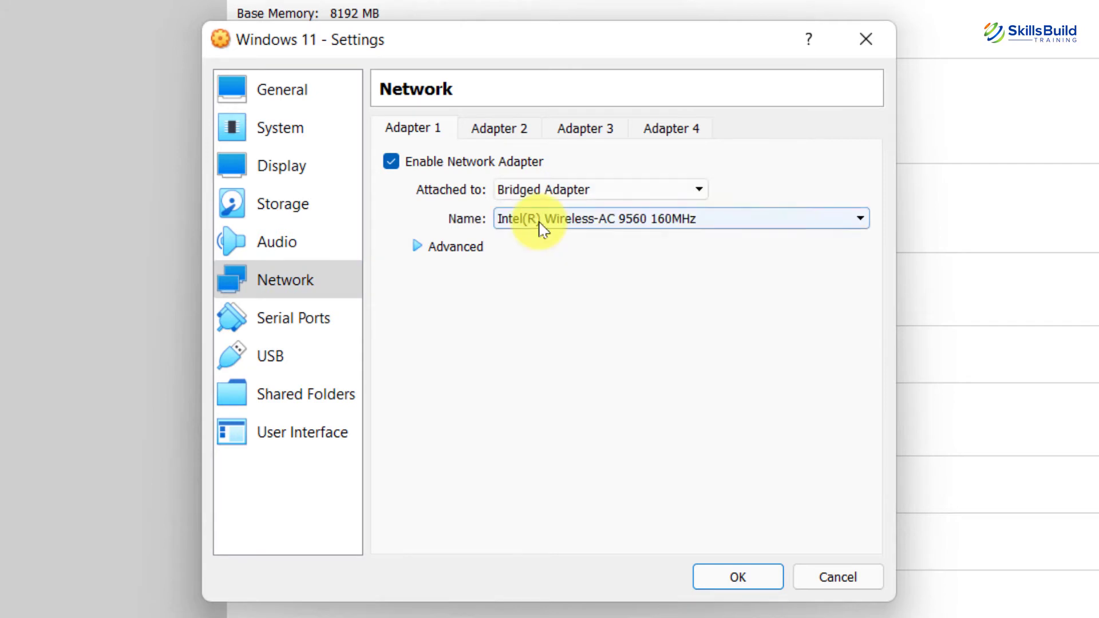
left_click(288, 322)
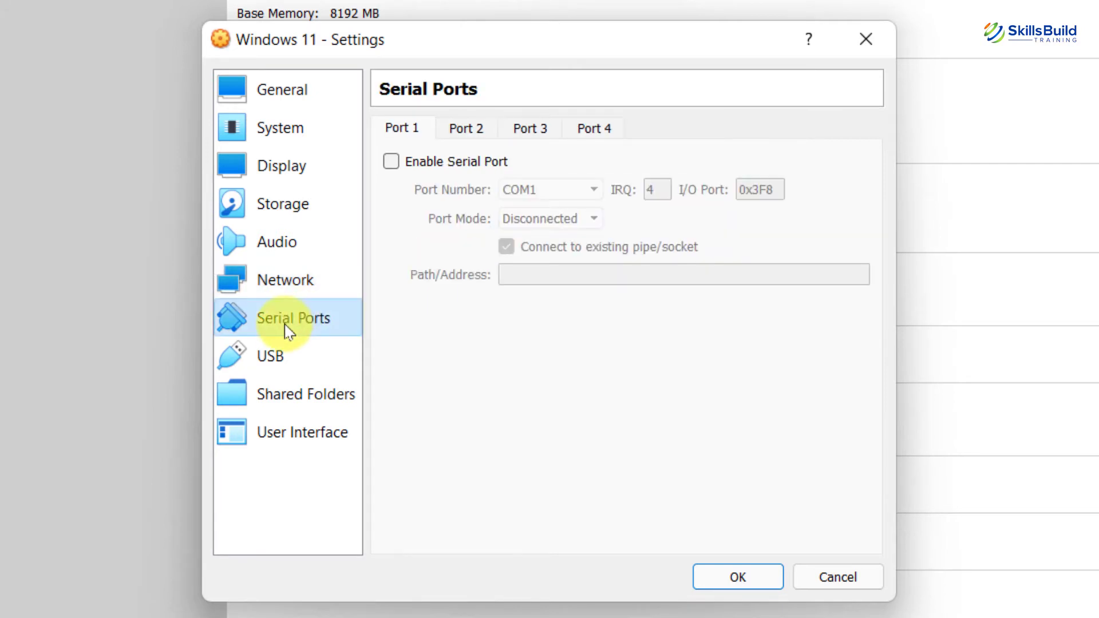
left_click(283, 361)
left_click(286, 386)
left_click(284, 435)
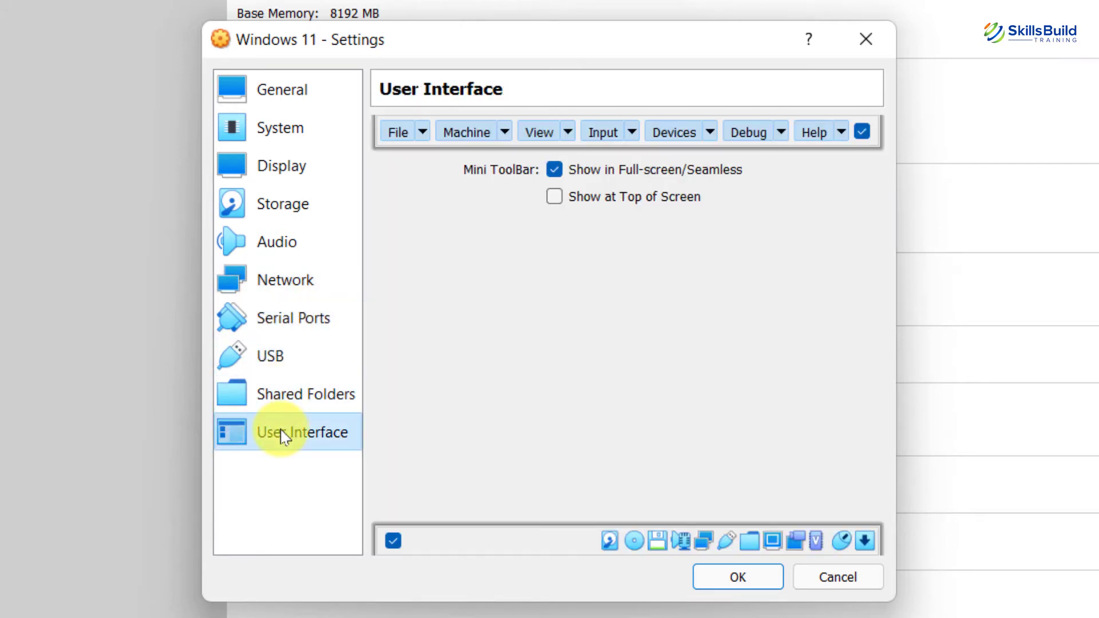
left_click(738, 577)
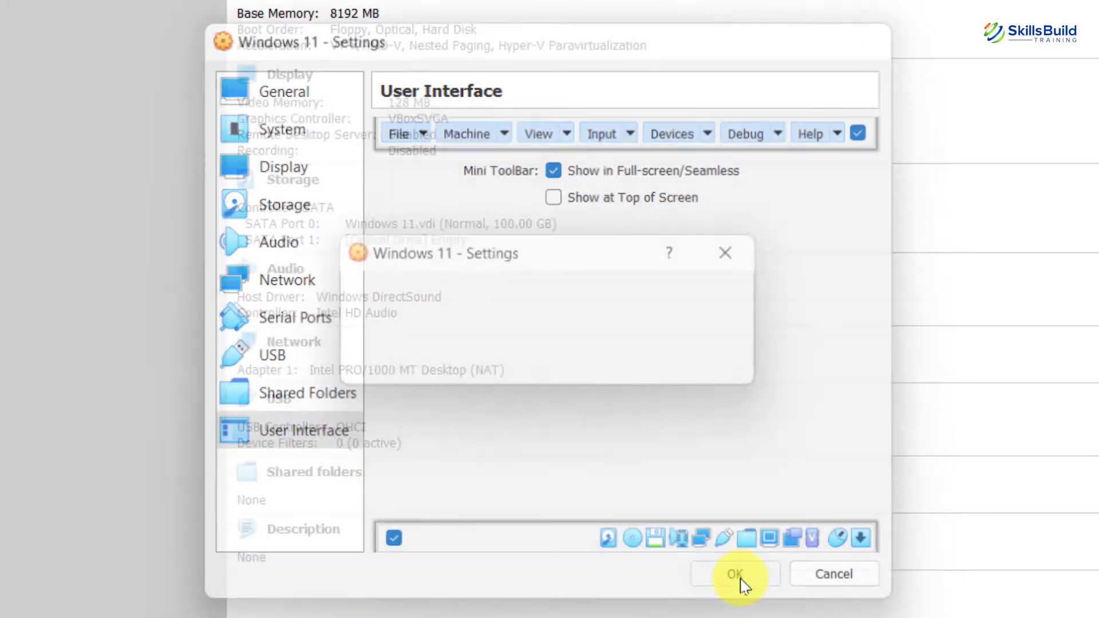
Start the Windows 11 virtual machine and switch its window to full-screen mode
left_click(471, 52)
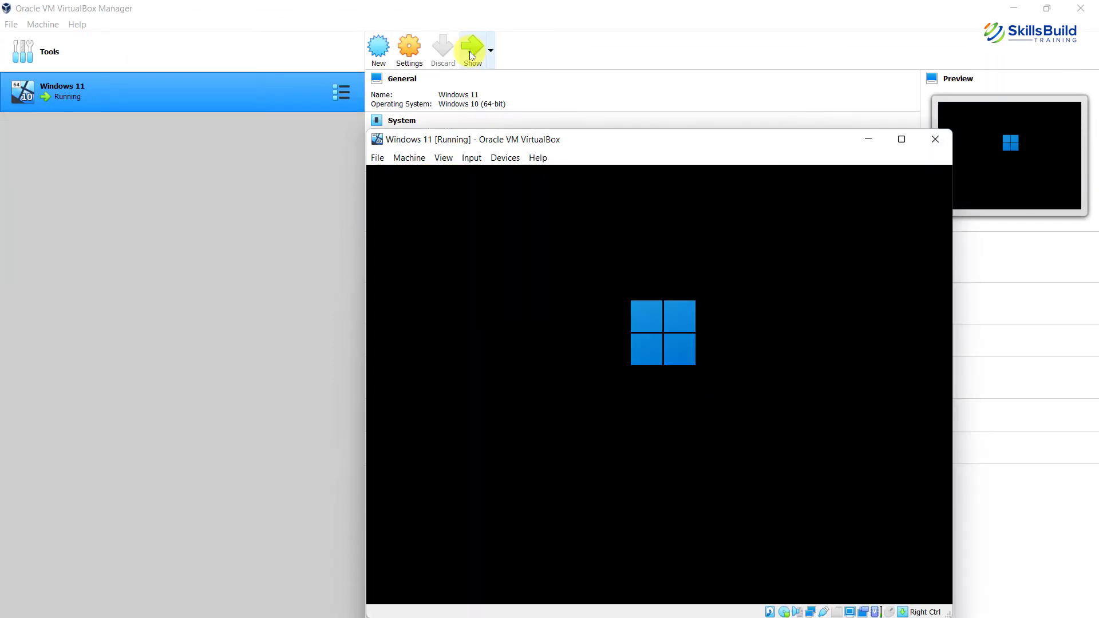
left_click(471, 51)
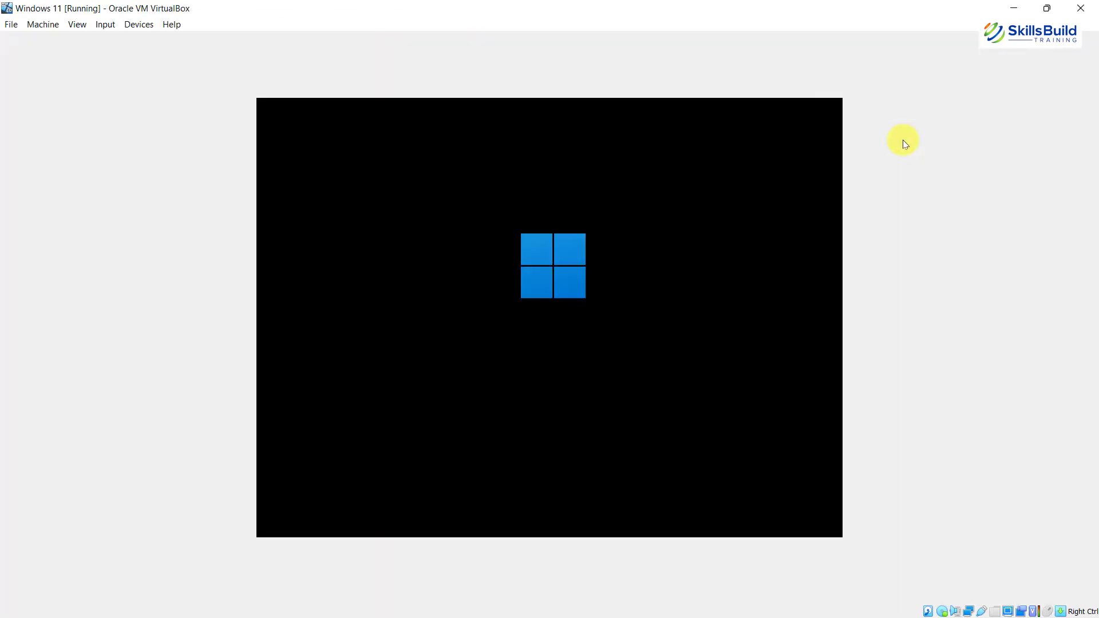
left_click(78, 24)
left_click(80, 36)
left_click(527, 369)
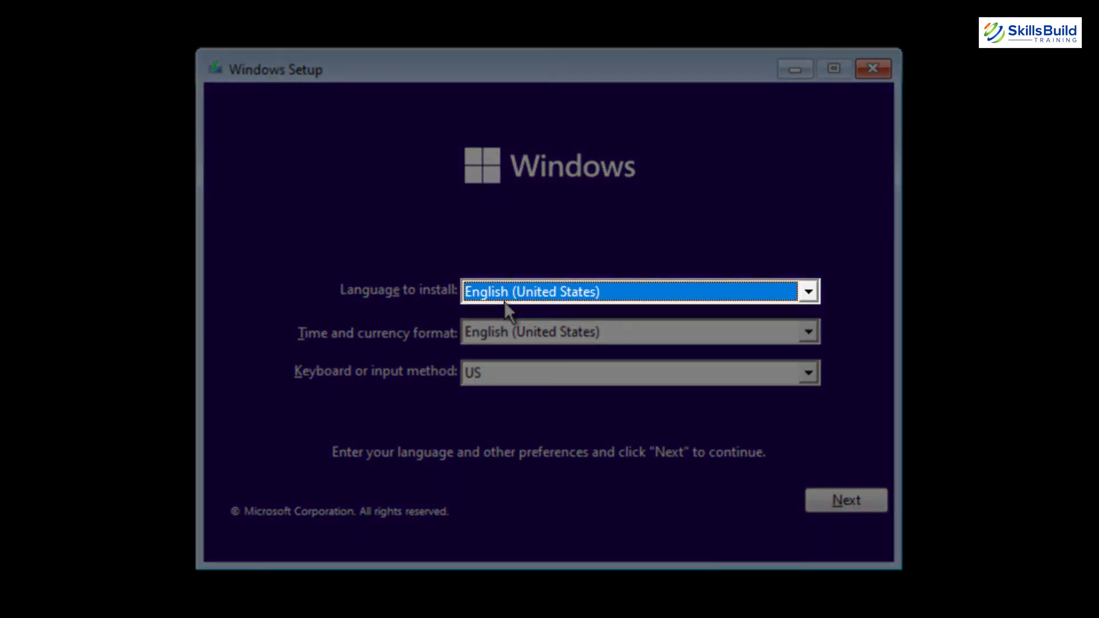
Keep English (United States) as language and time format with the US keyboard, and begin the Windows installation
key("Tab")
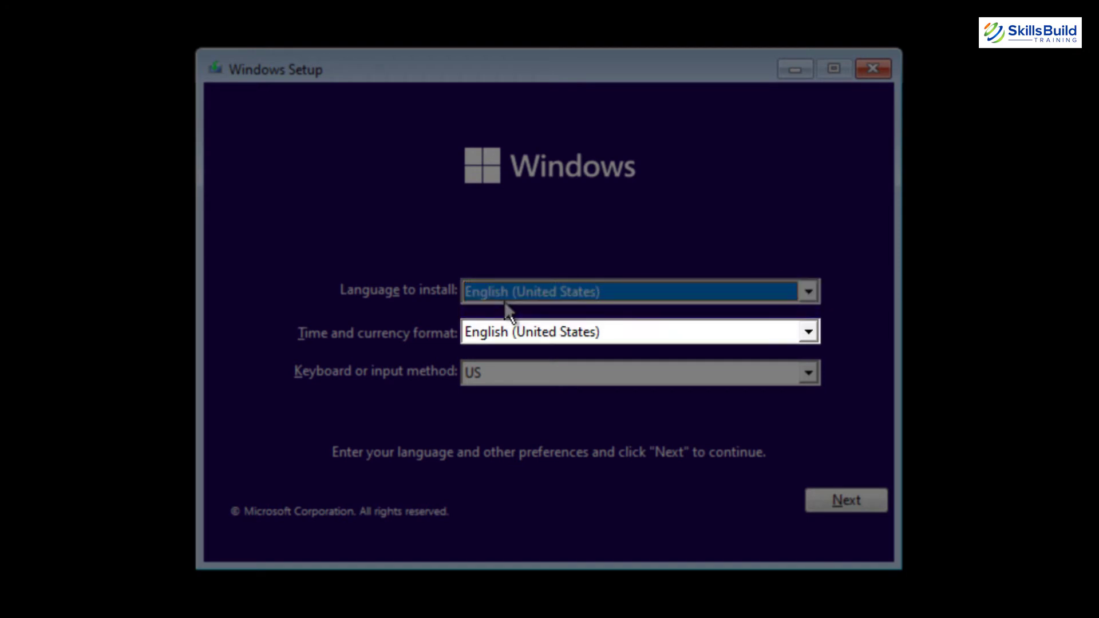
key("Tab")
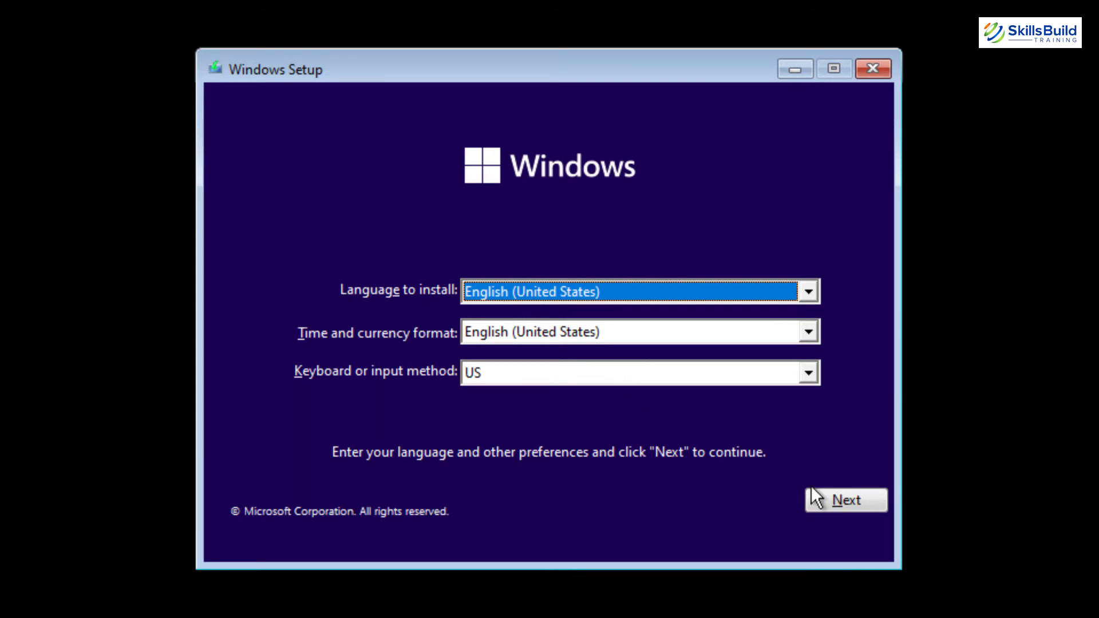
left_click(837, 501)
left_click(538, 311)
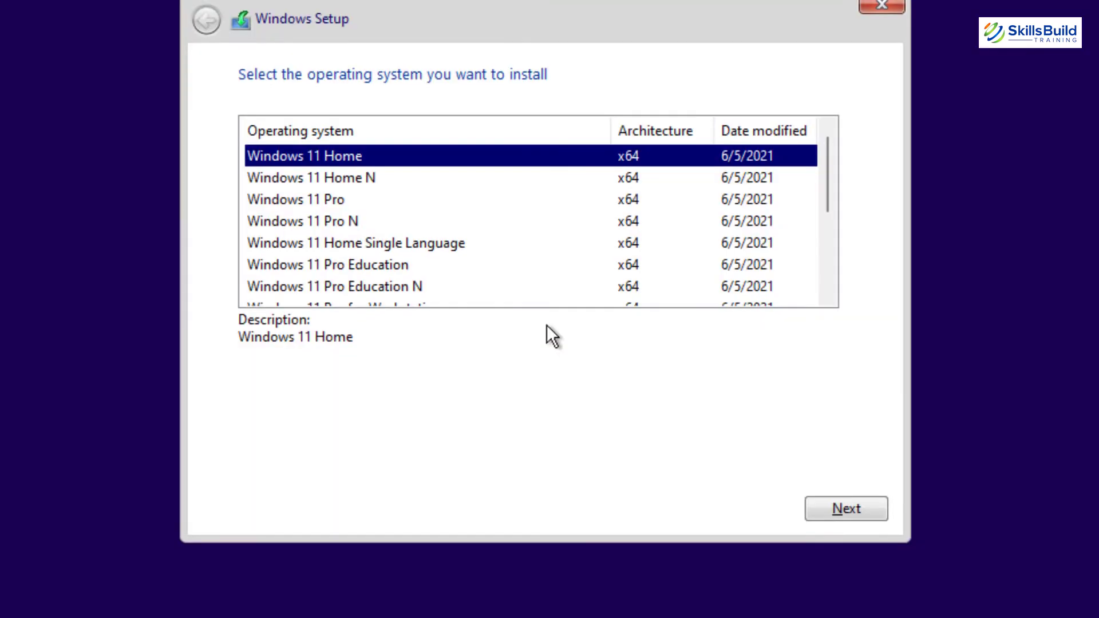
Choose Windows 11 Pro as the operating system to install and accept the Microsoft license terms
scroll(541, 297, "down", 3)
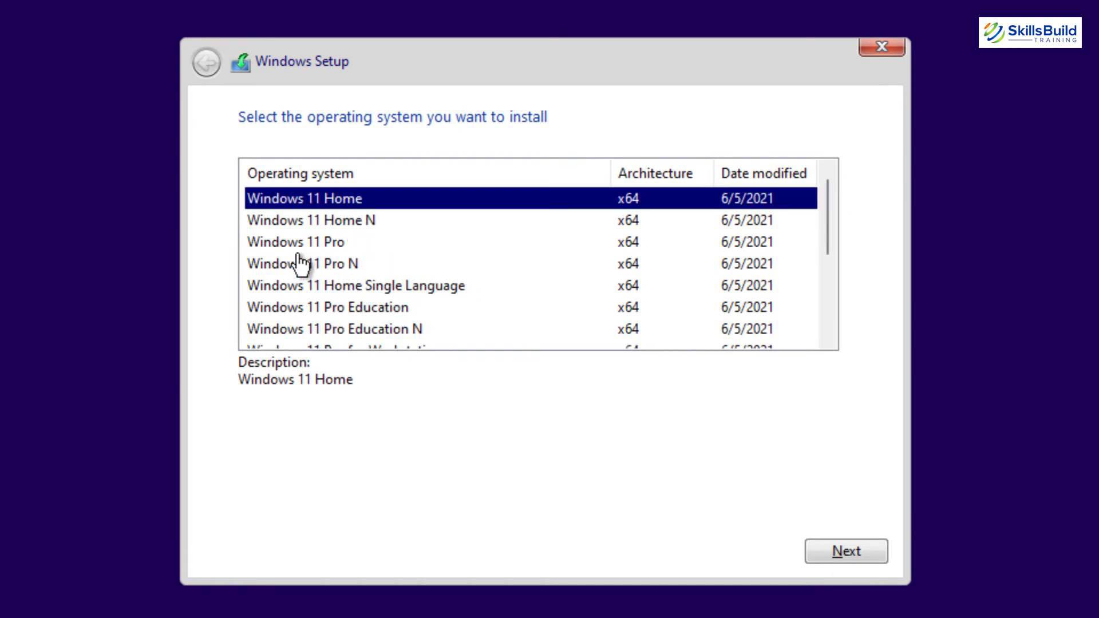
left_click(297, 242)
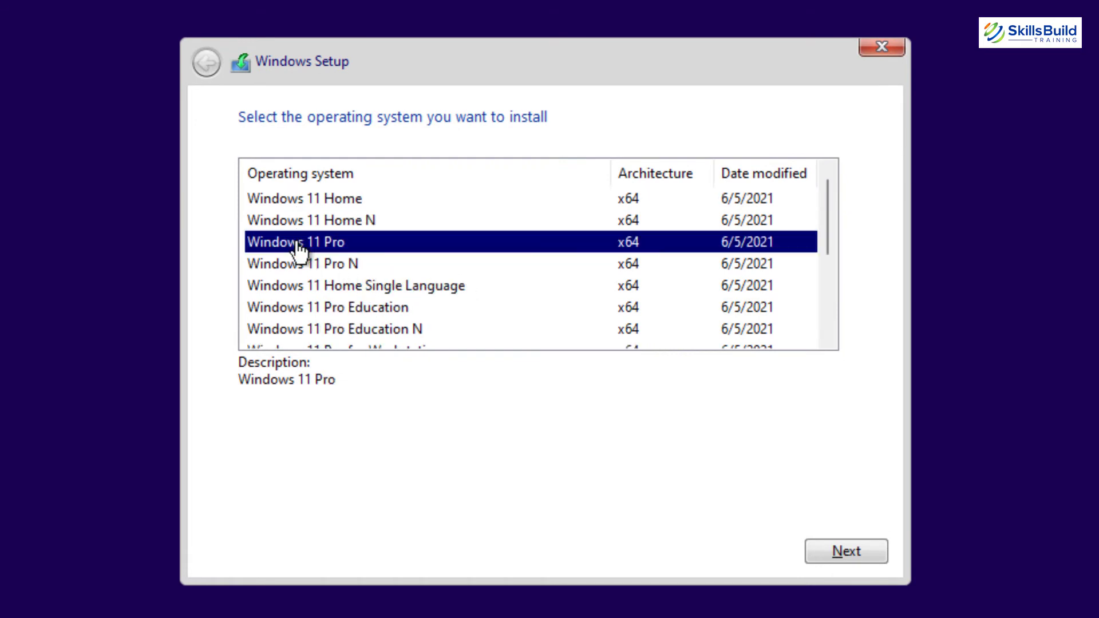
left_click(827, 553)
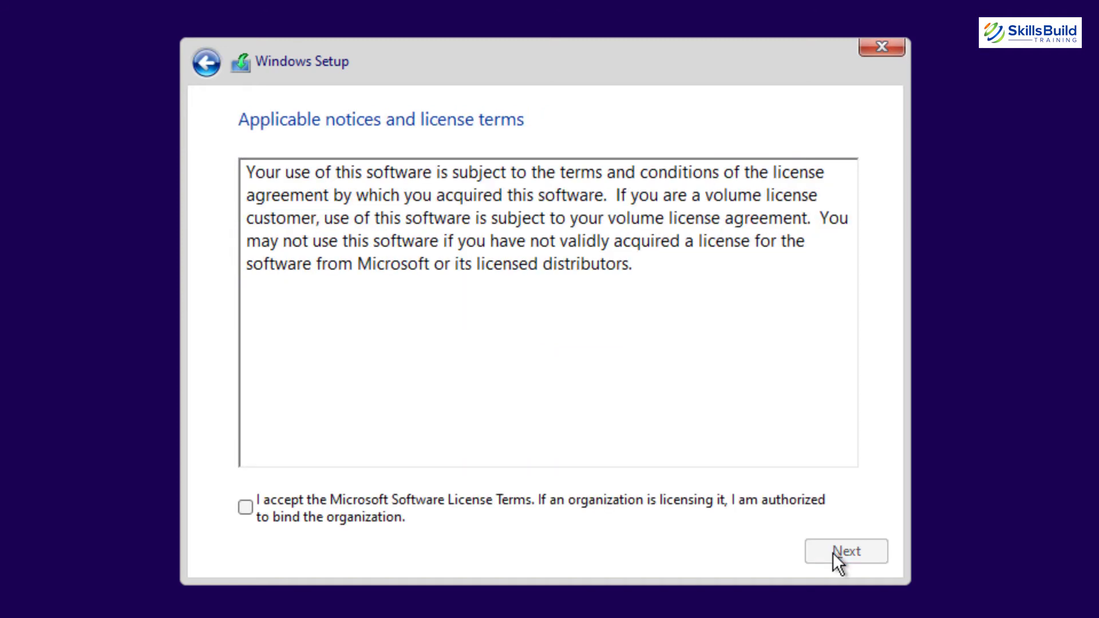
left_click(246, 507)
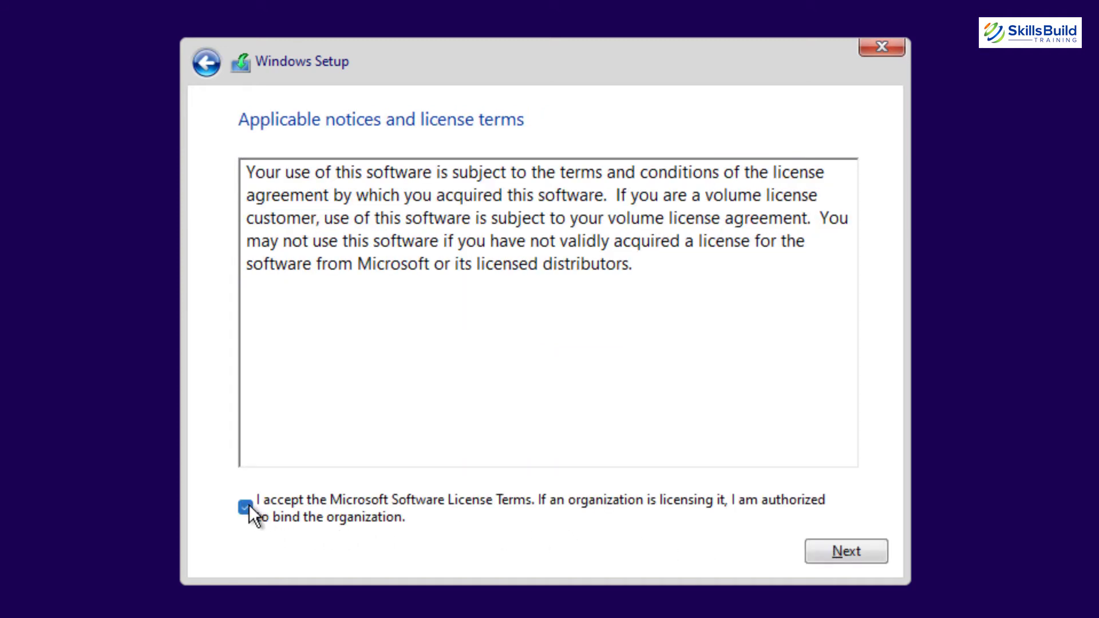
left_click(839, 547)
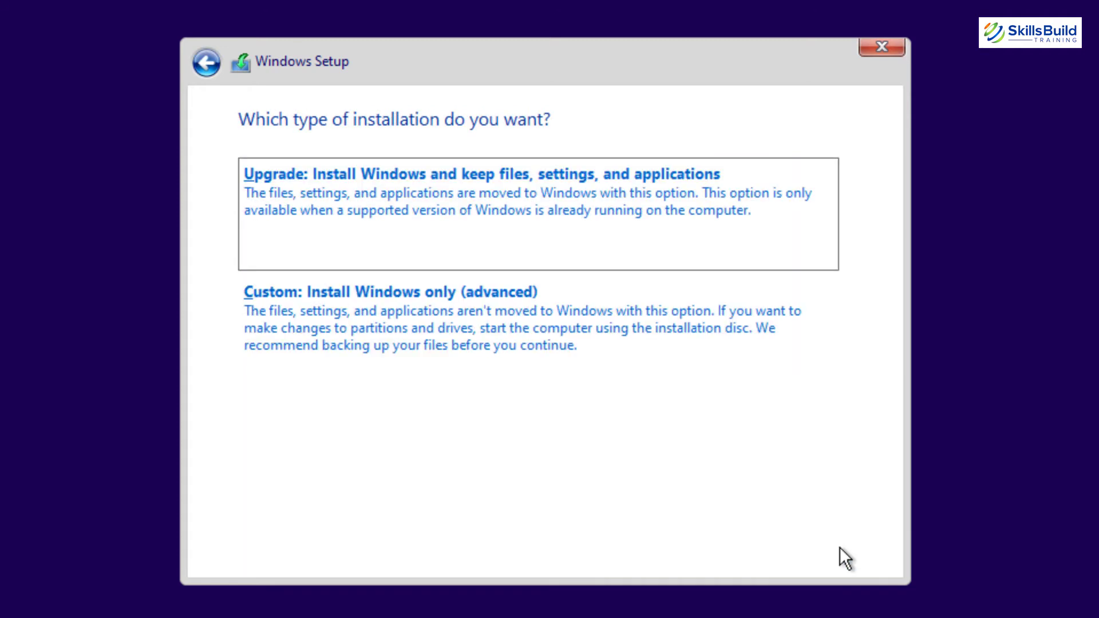
Choose the custom installation and create a new 102400 MB partition from the unallocated space on Drive 0
left_click(555, 341)
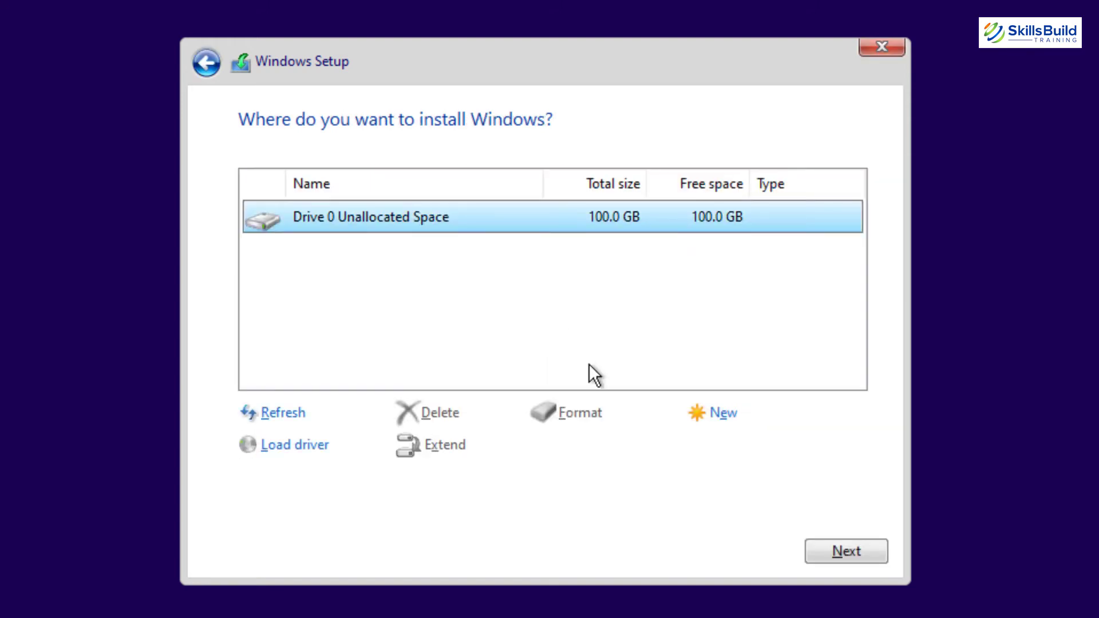
left_click(718, 413)
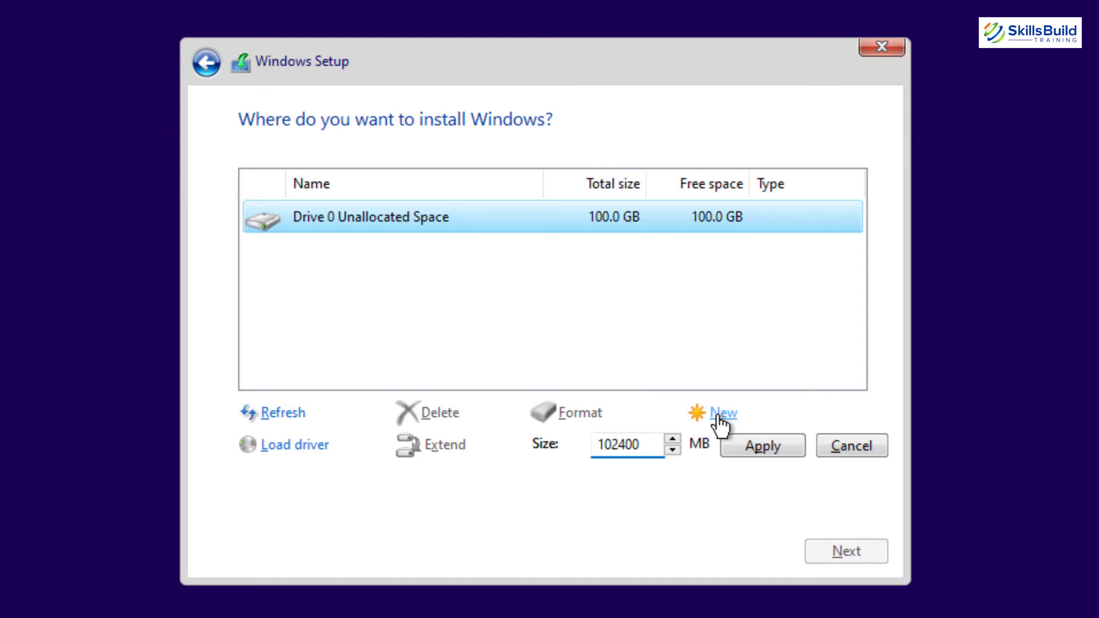
left_click(754, 445)
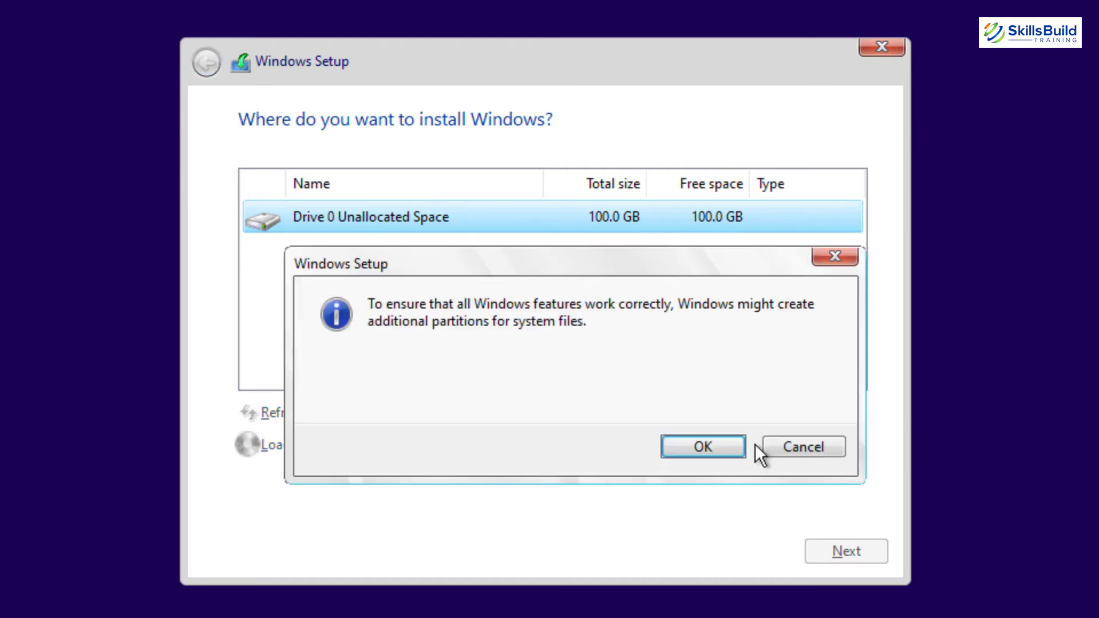
left_click(697, 447)
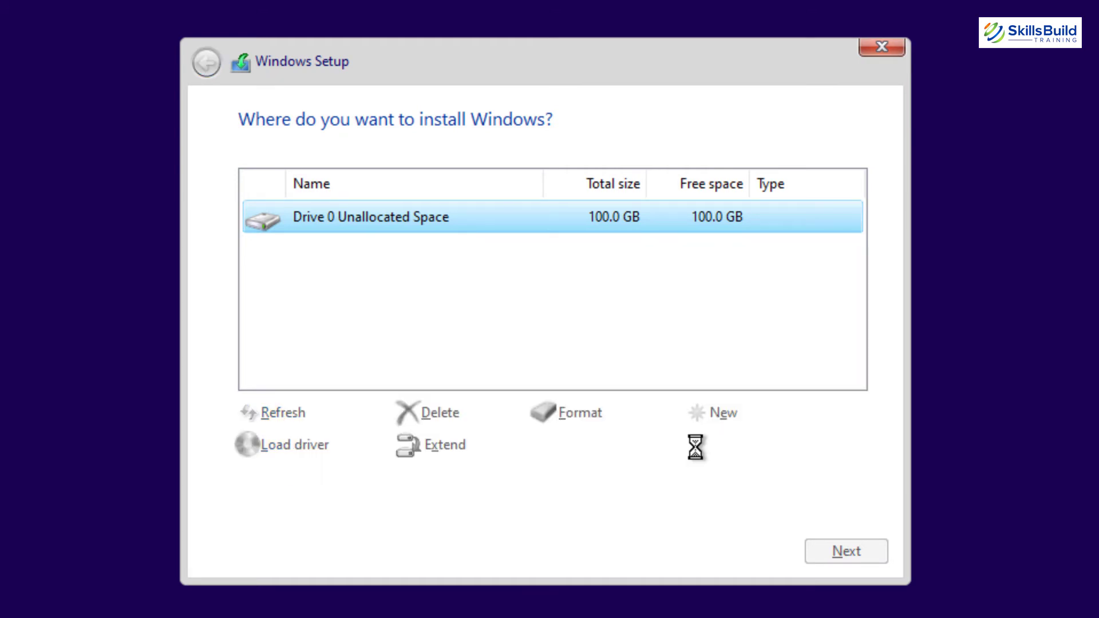
Format Drive 0 Partition 2 and start installing Windows on it
left_click(574, 412)
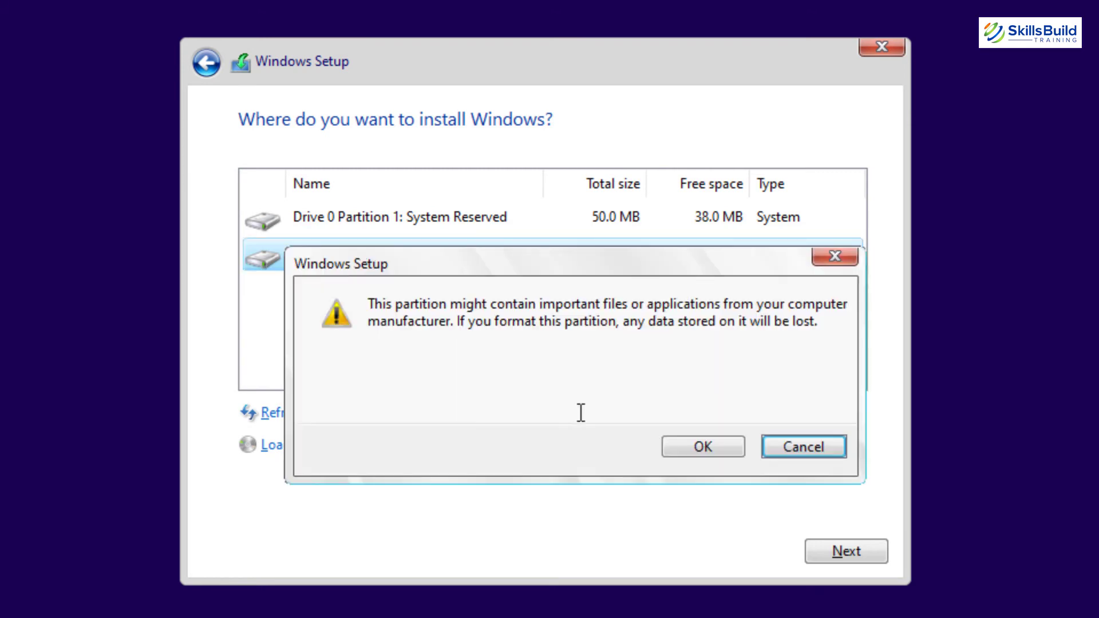
left_click(709, 452)
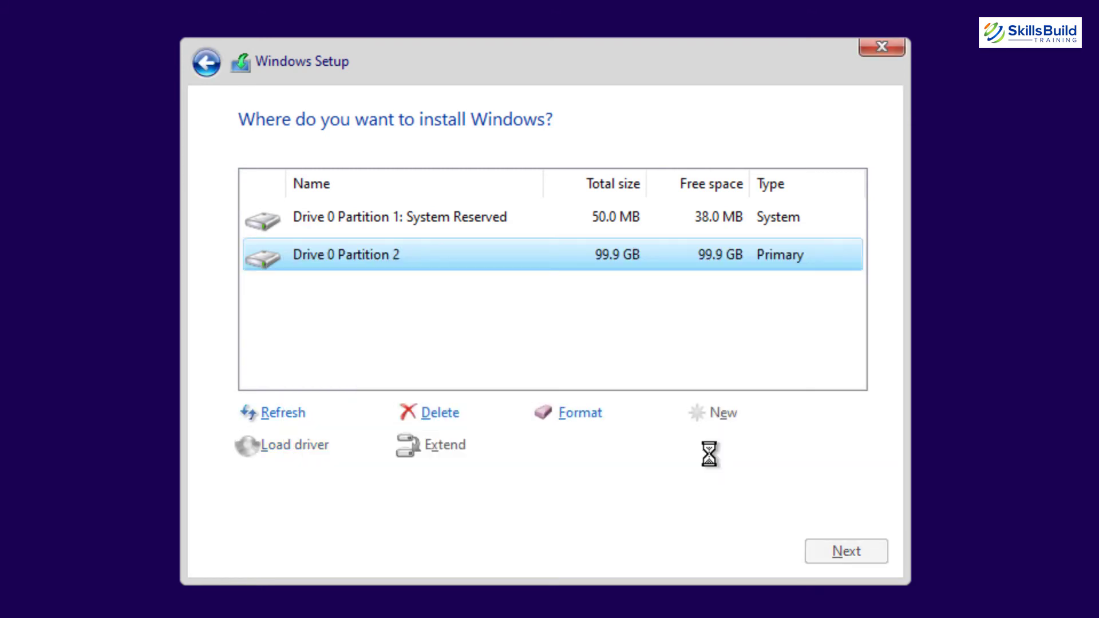
left_click(840, 551)
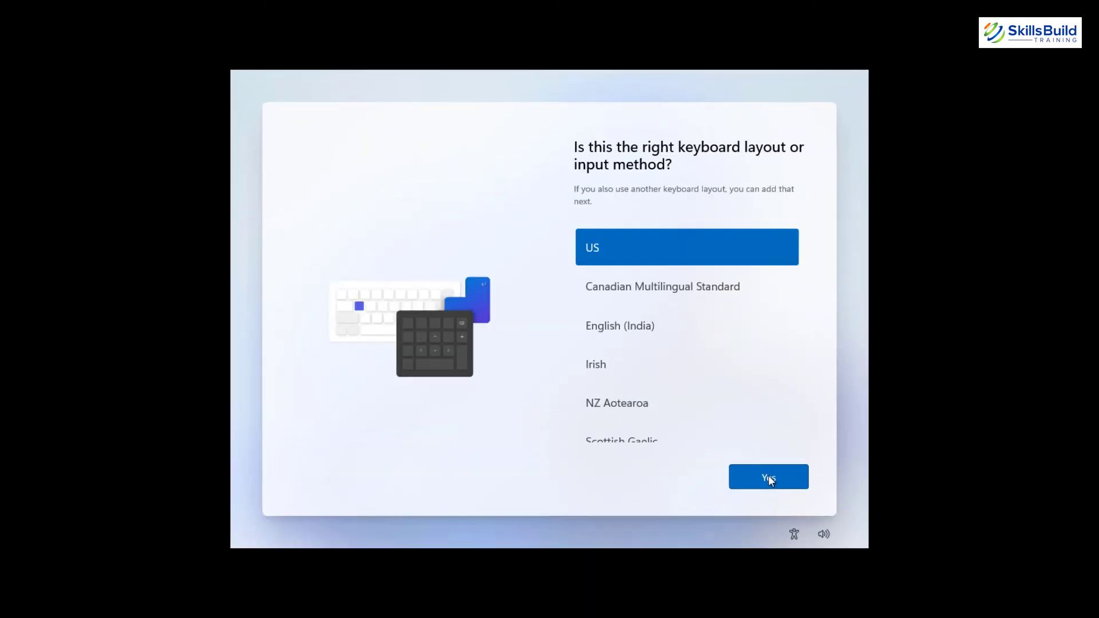
Confirm the US keyboard layout in the first-run setup and proceed to creating a sign-in PIN
left_click(768, 475)
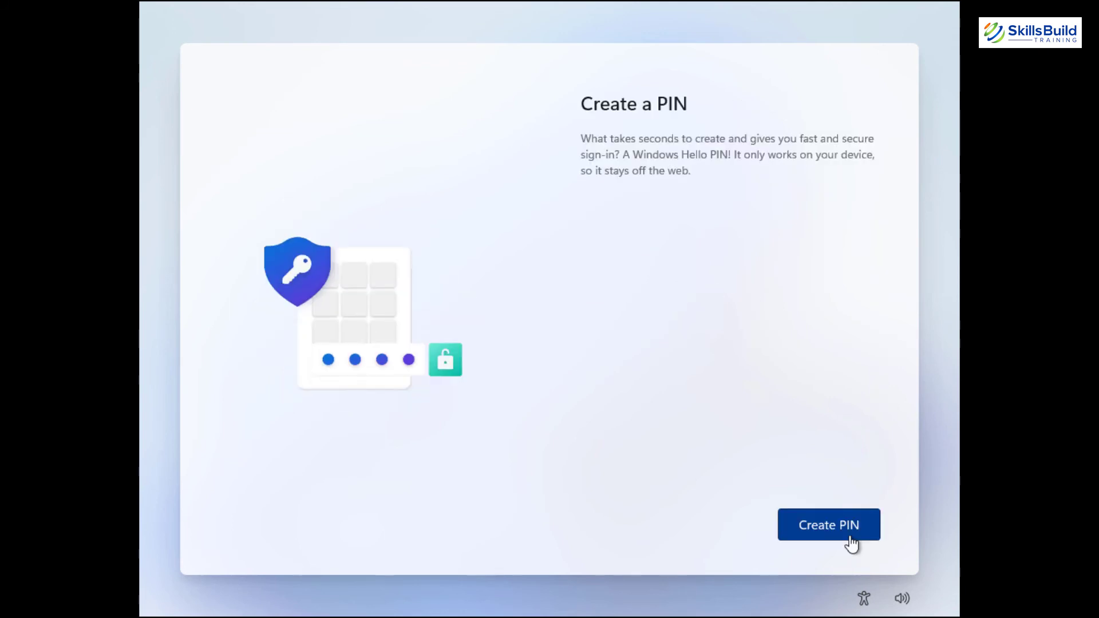
left_click(836, 529)
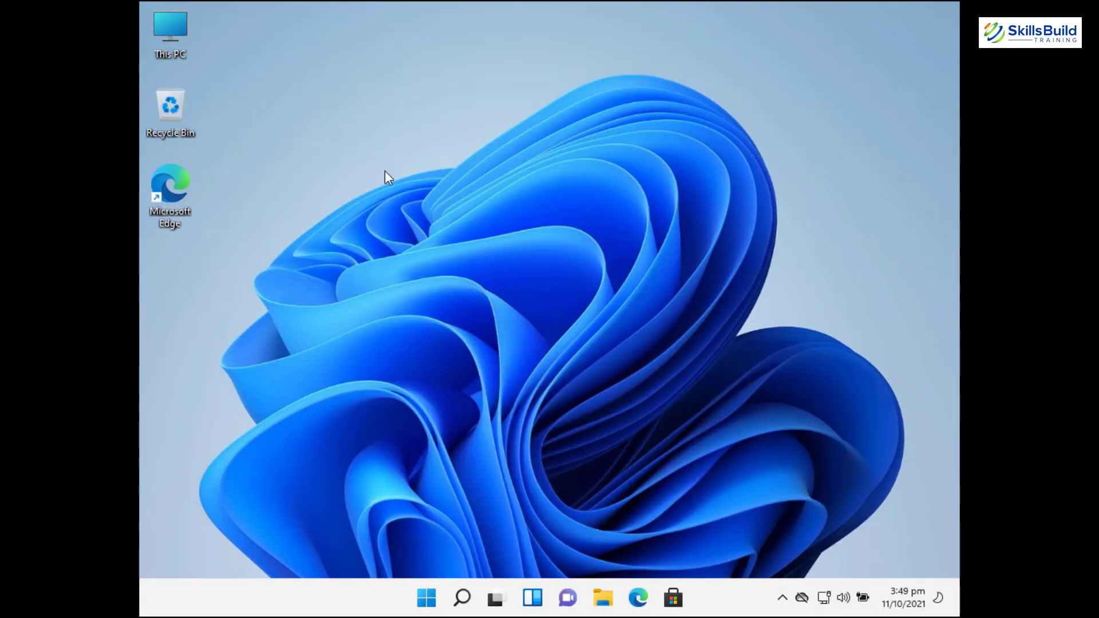
Open the properties of This PC and examine the device specifications, Windows edition and activation state details
right_click(174, 42)
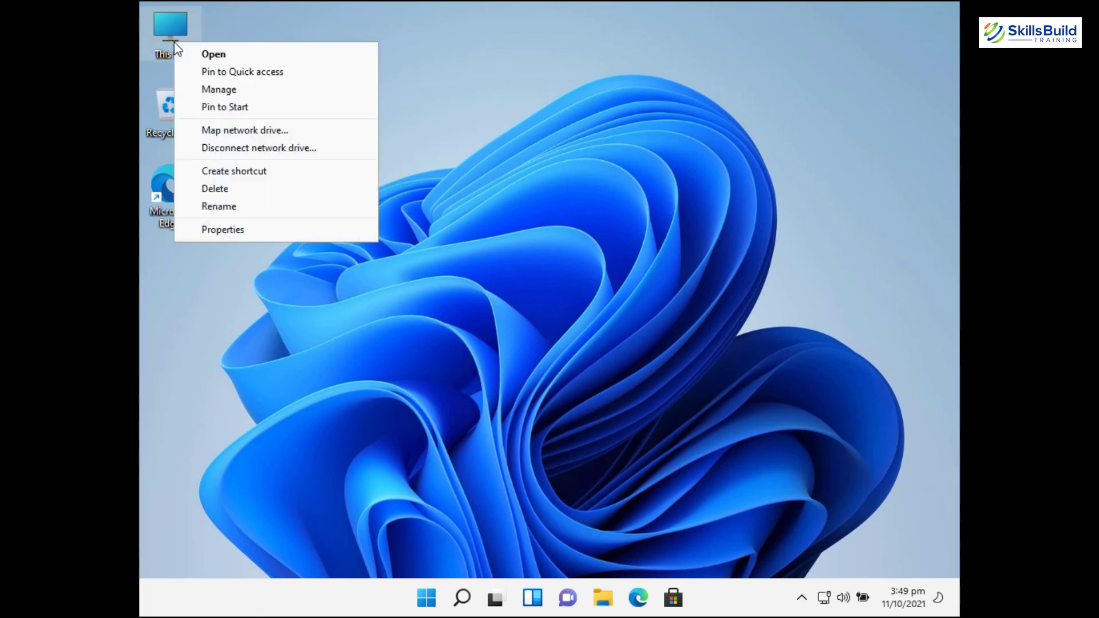
left_click(223, 231)
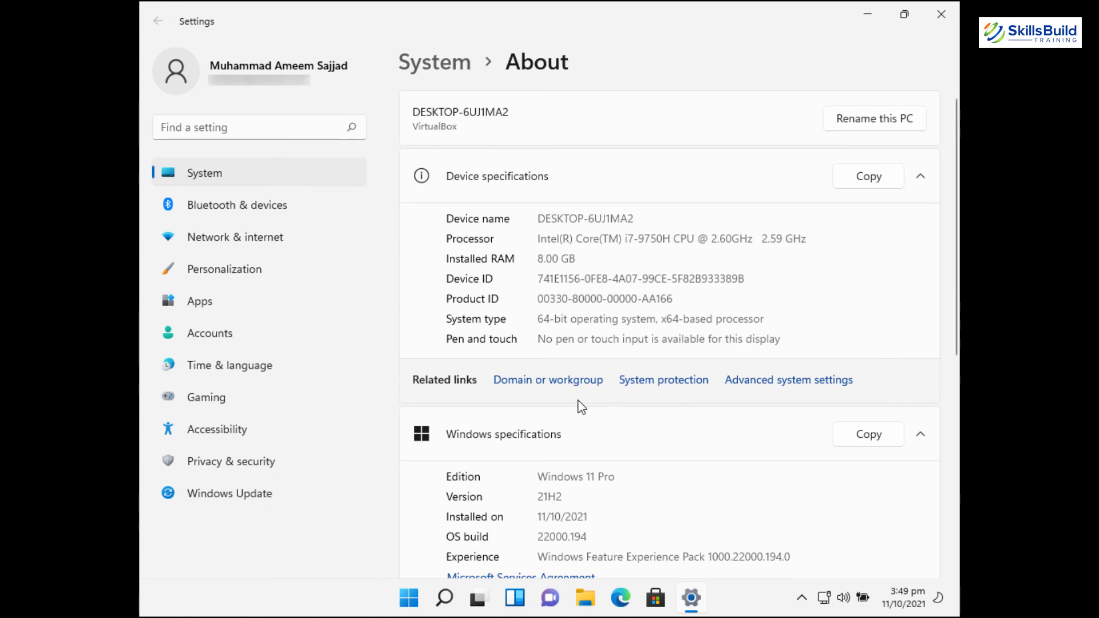
scroll(580, 407, "down", 10)
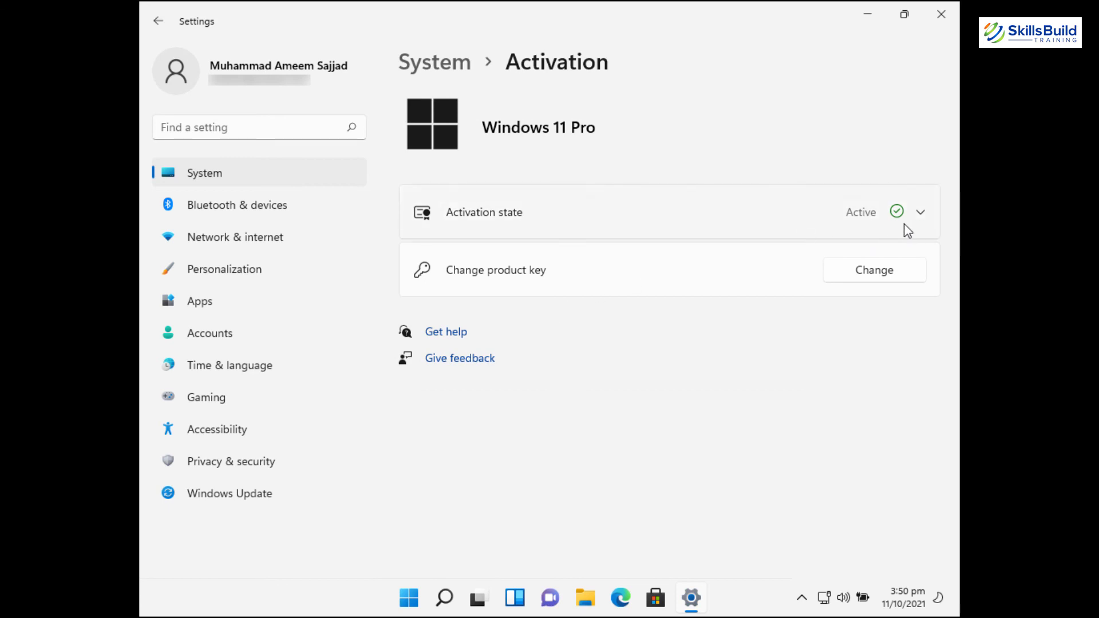
left_click(921, 212)
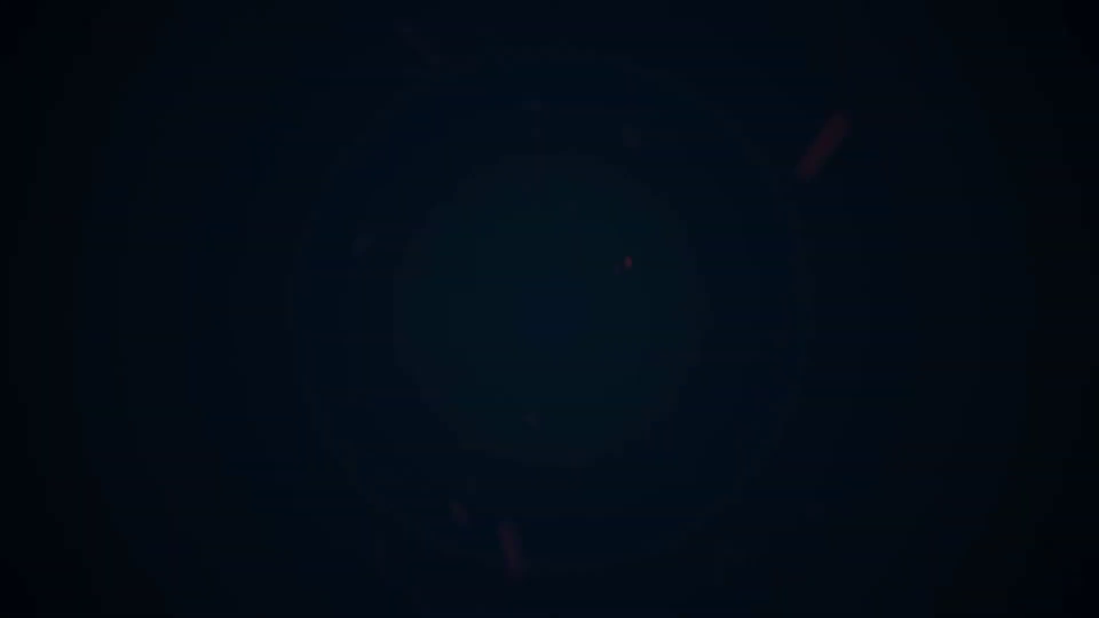